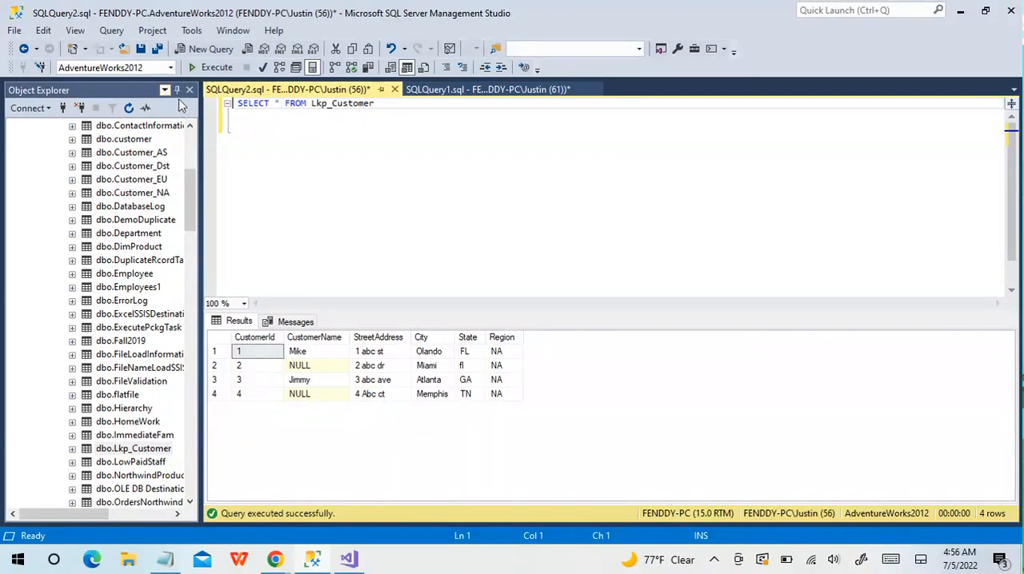
Switch to Visual Studio, add a Data Flow Task to the control flow, and review the LookupwithNull text file in Notepad
click(349, 563)
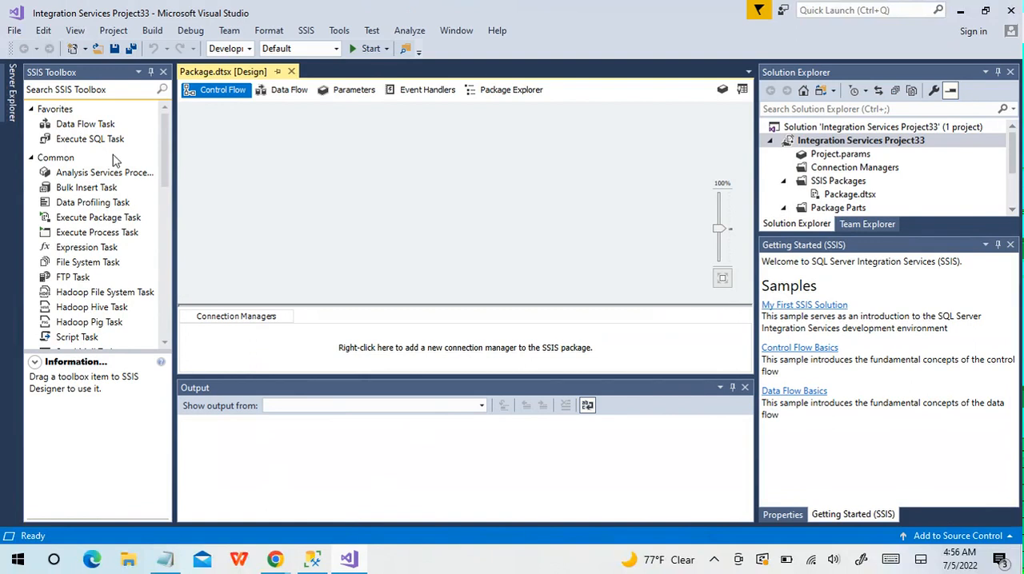
click(108, 126)
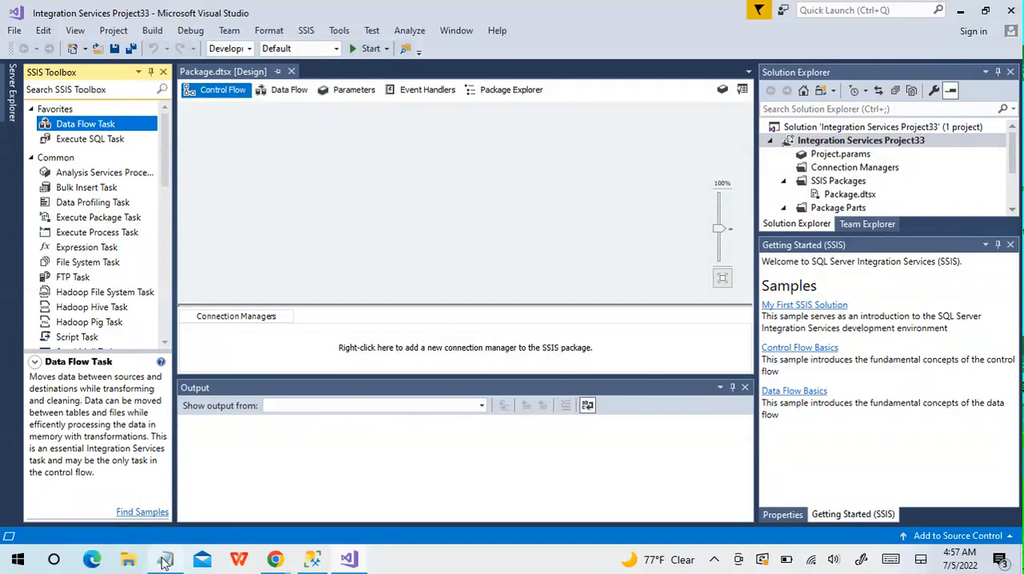
mouse_move(164, 562)
click(179, 537)
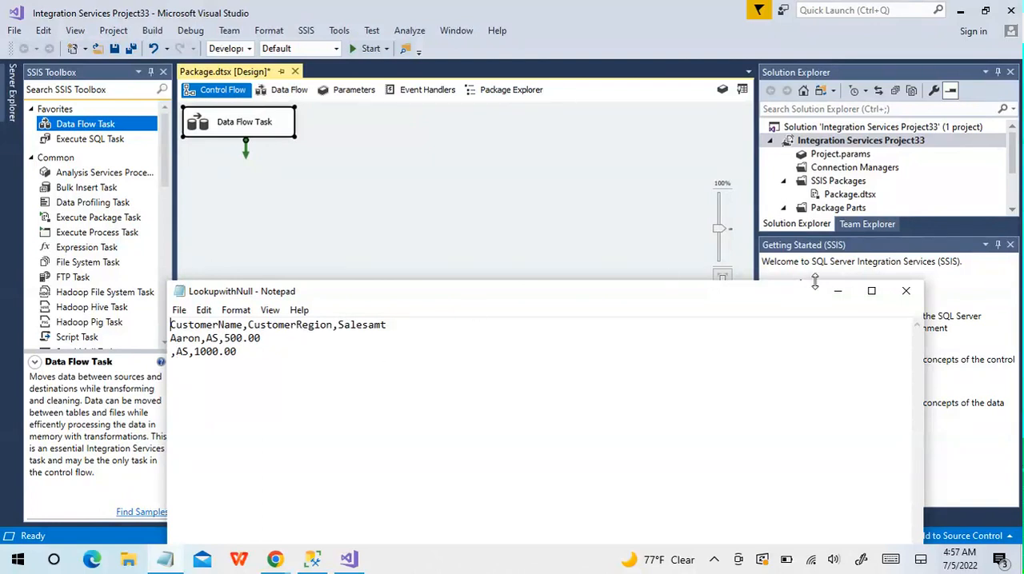
click(910, 295)
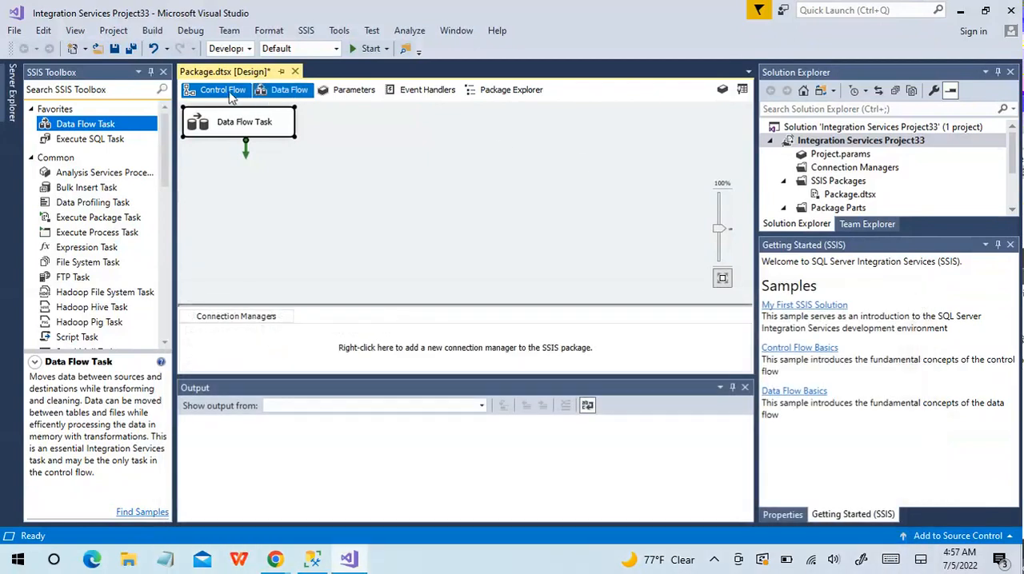
Open the Data Flow Task for design, and review the Lkp_Customer rows in SQL Server Management Studio before returning to Visual Studio
double_click(218, 121)
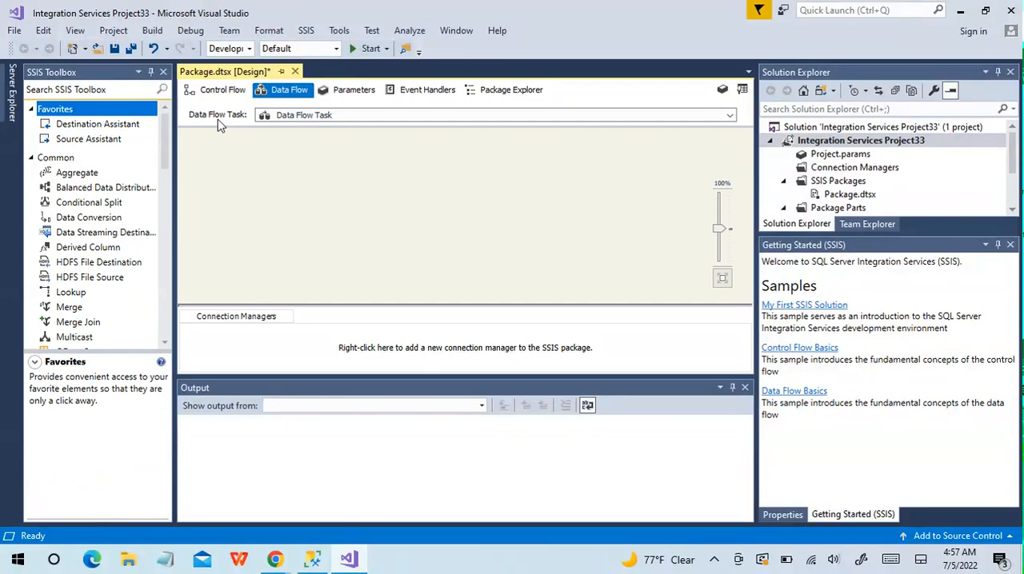
click(312, 560)
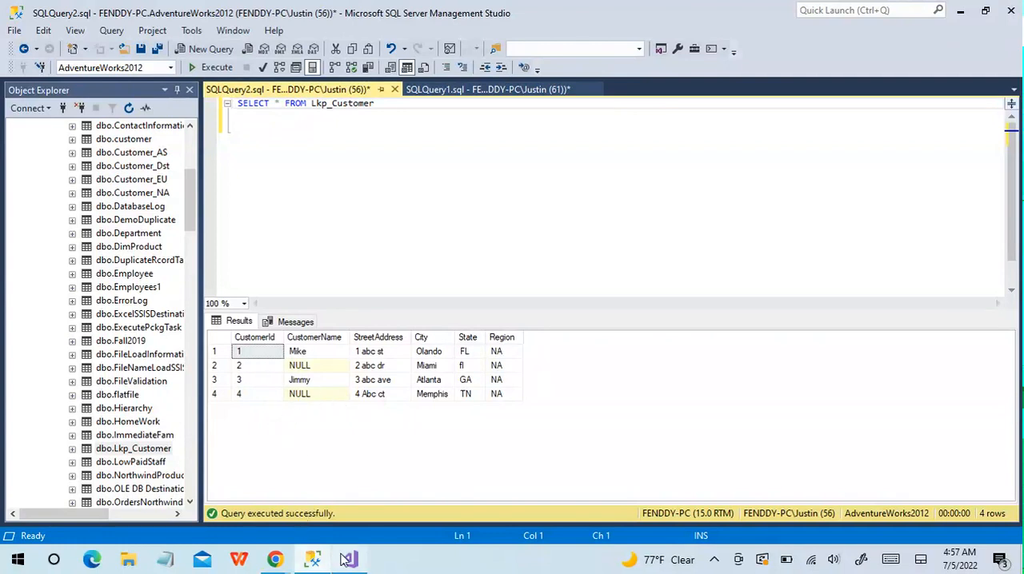
mouse_move(348, 557)
click(359, 525)
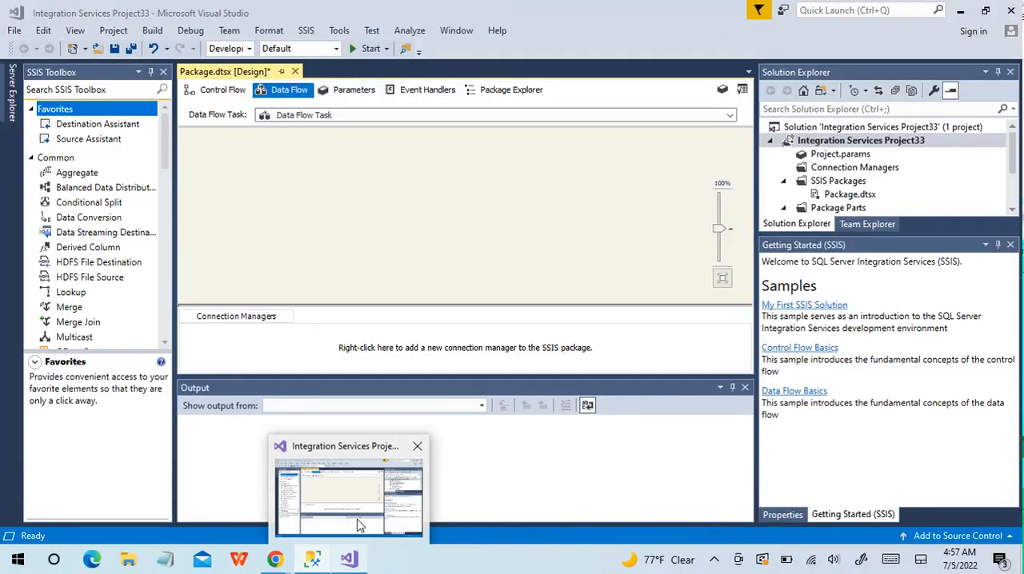
Add a Flat File Source to the data flow
drag(160, 146, 163, 290)
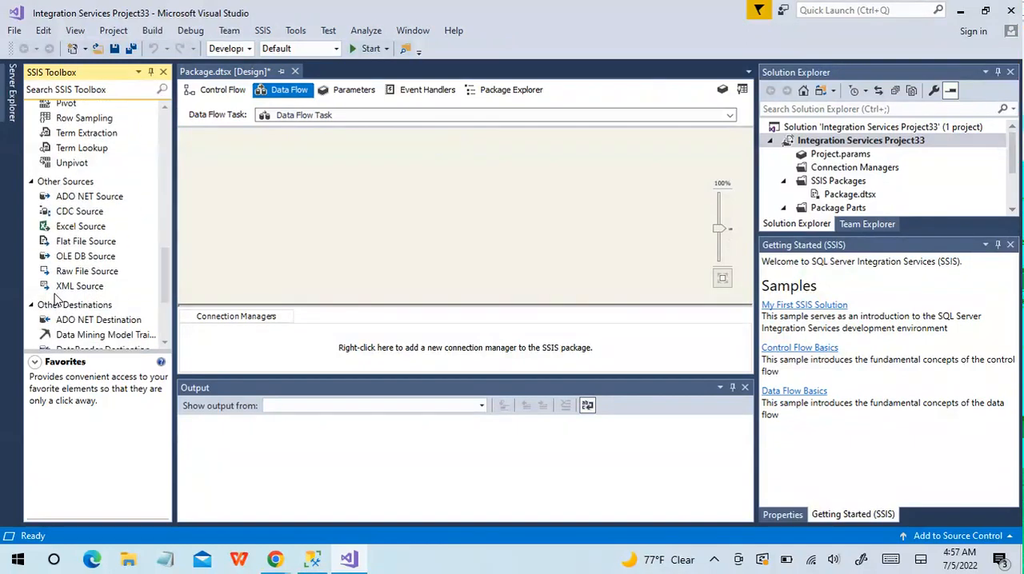
drag(164, 278, 165, 299)
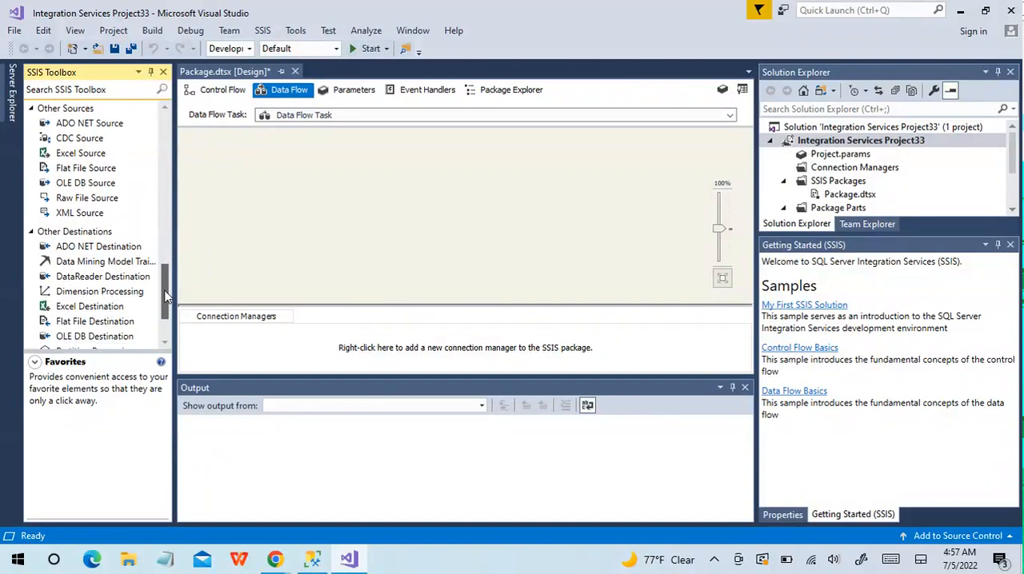
click(96, 172)
double_click(95, 169)
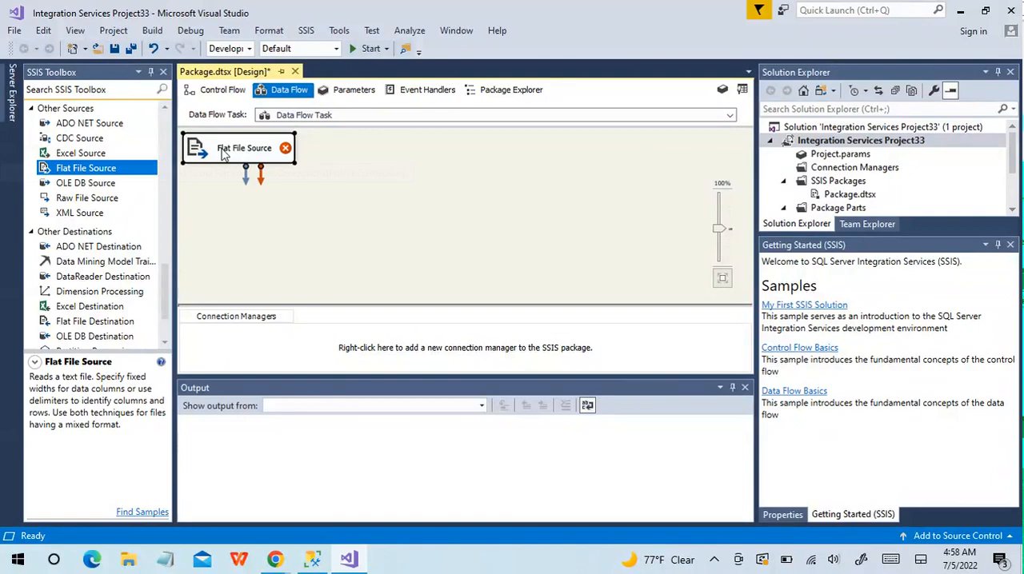
Create a new flat file connection manager for the Flat File Source, using LookupwithNull.txt from the Desktop
double_click(224, 152)
click(726, 148)
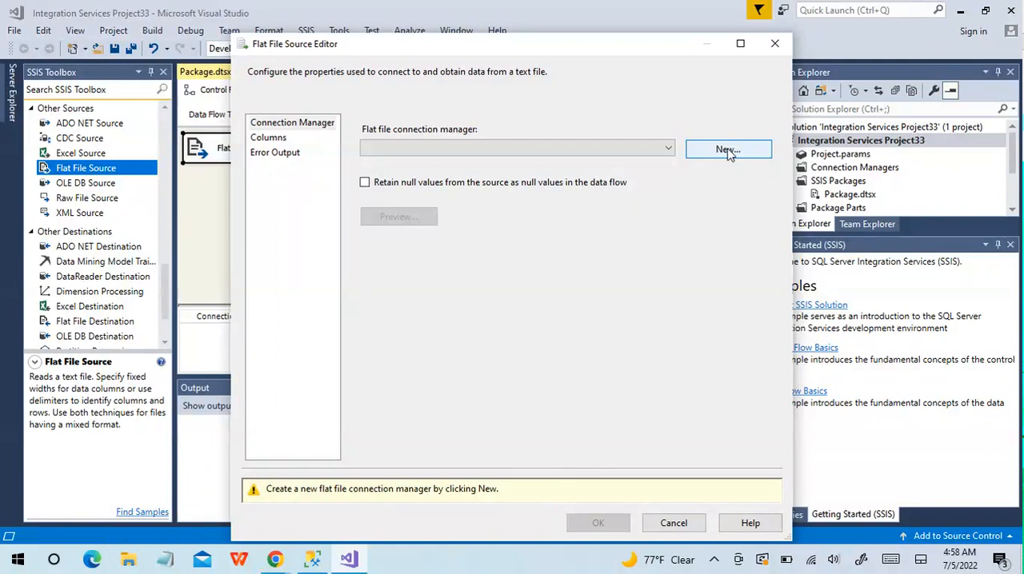
click(726, 150)
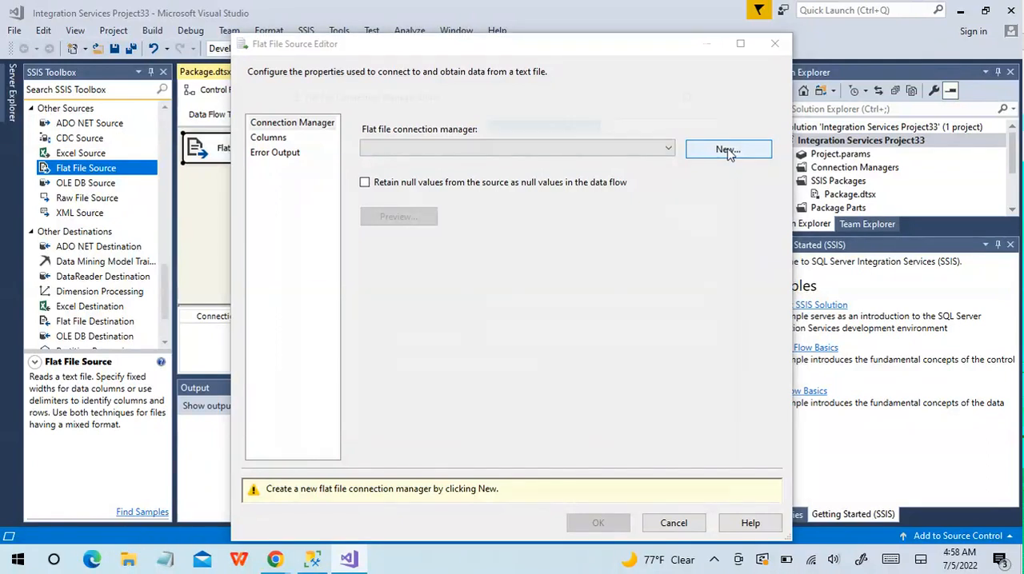
click(692, 207)
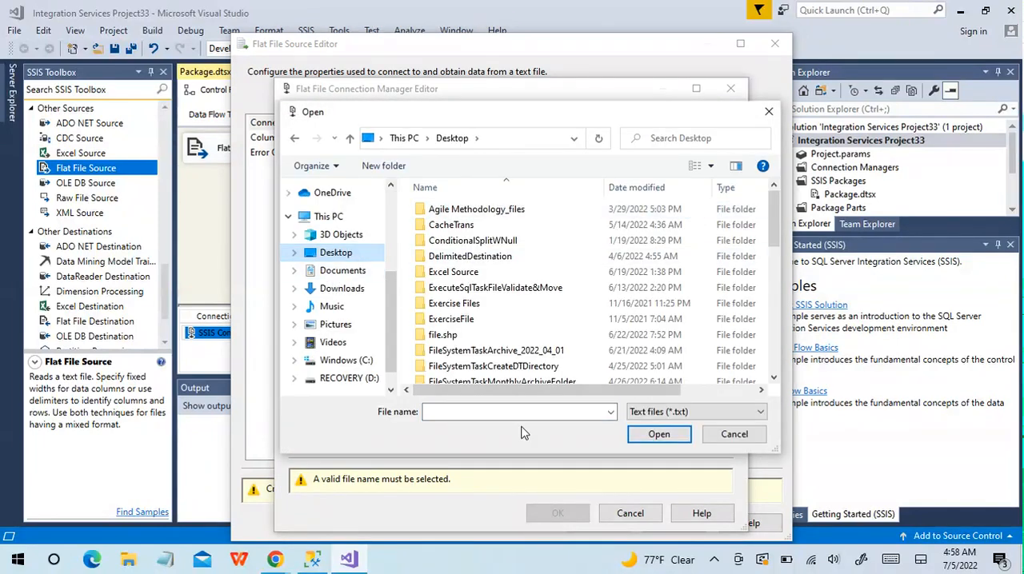
click(489, 414)
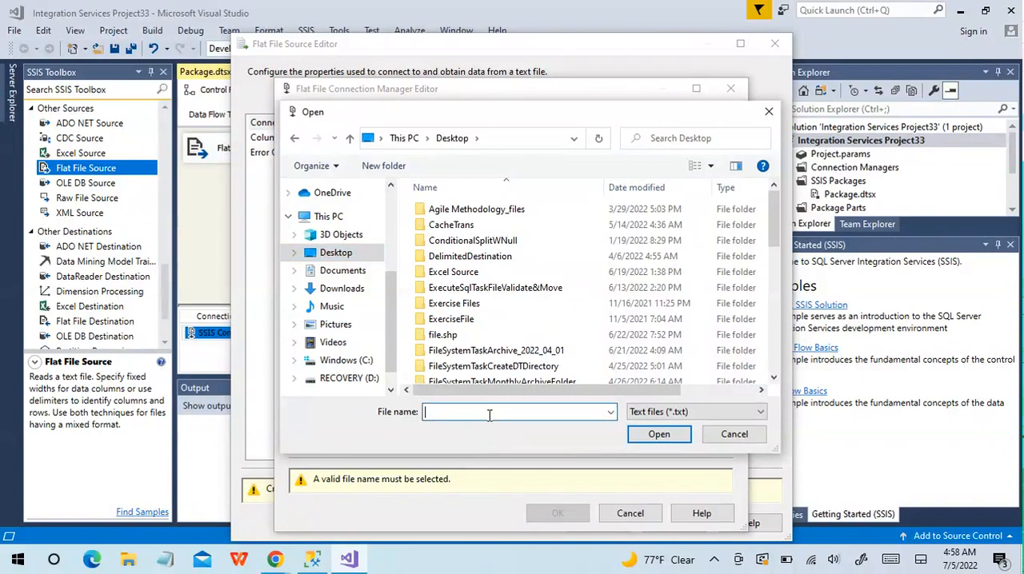
text(look)
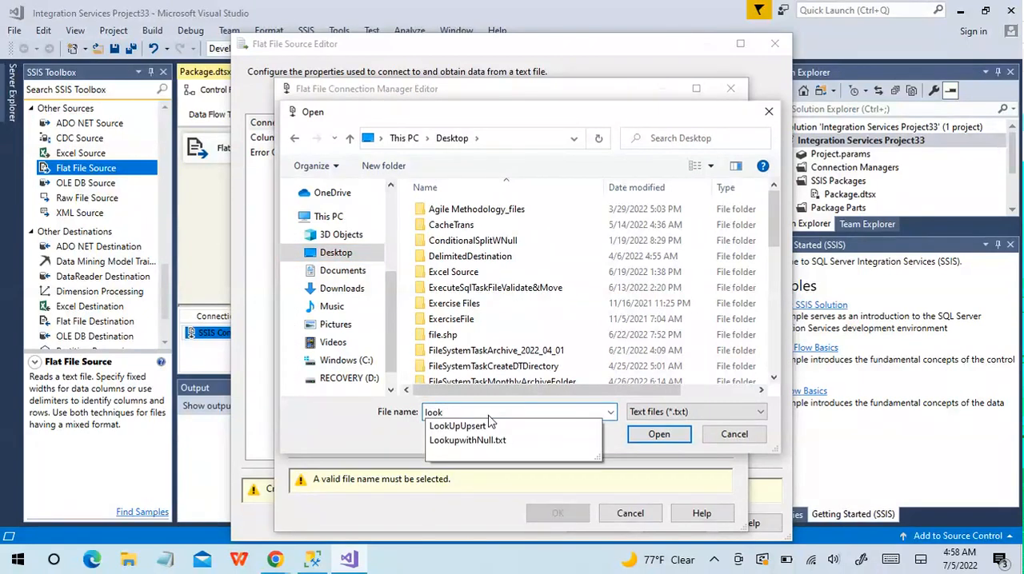
click(475, 441)
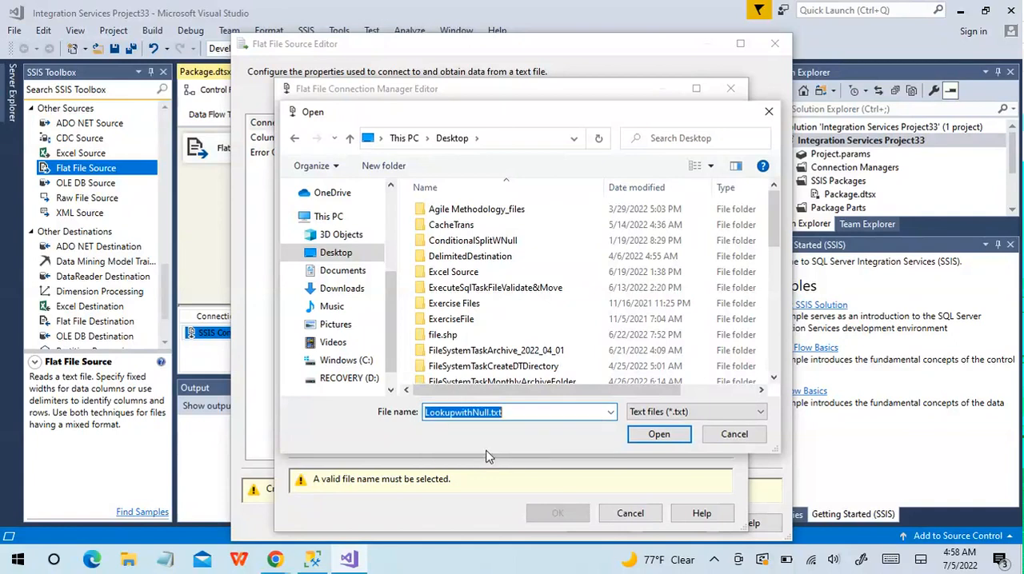
click(655, 435)
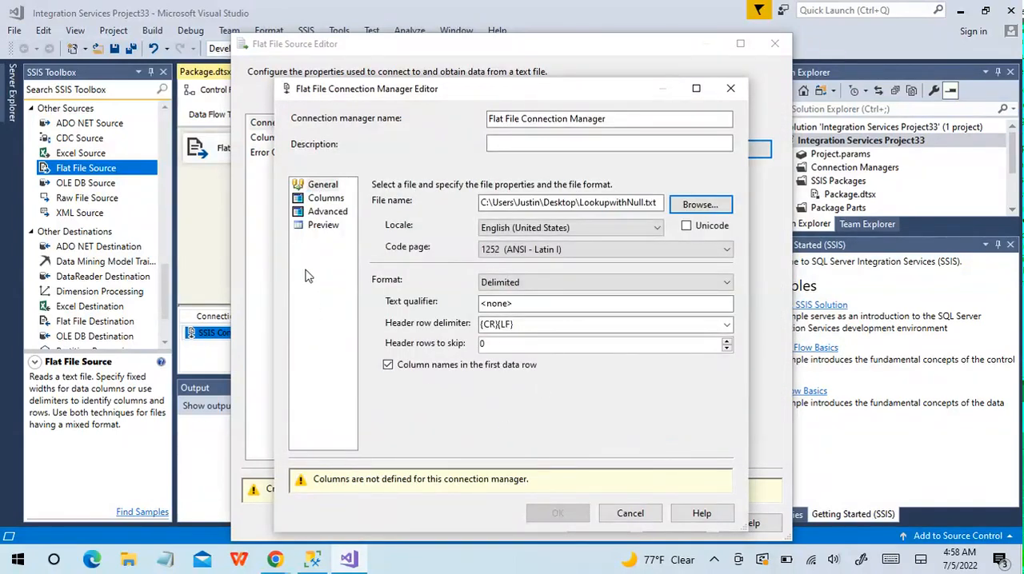
Accept the comma-delimited columns of the connection and retain the source's null values as null values in the data flow
click(326, 199)
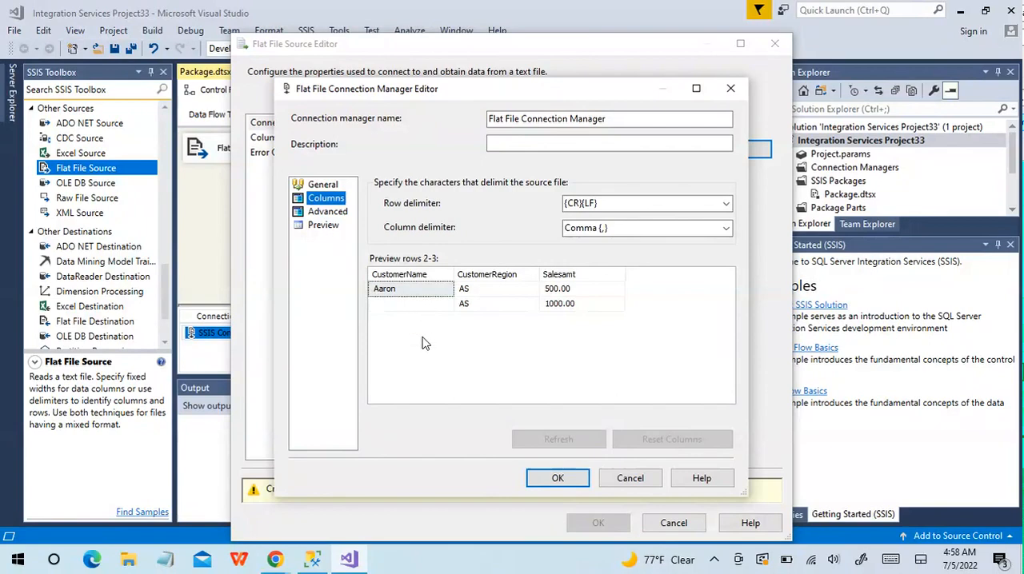
click(555, 479)
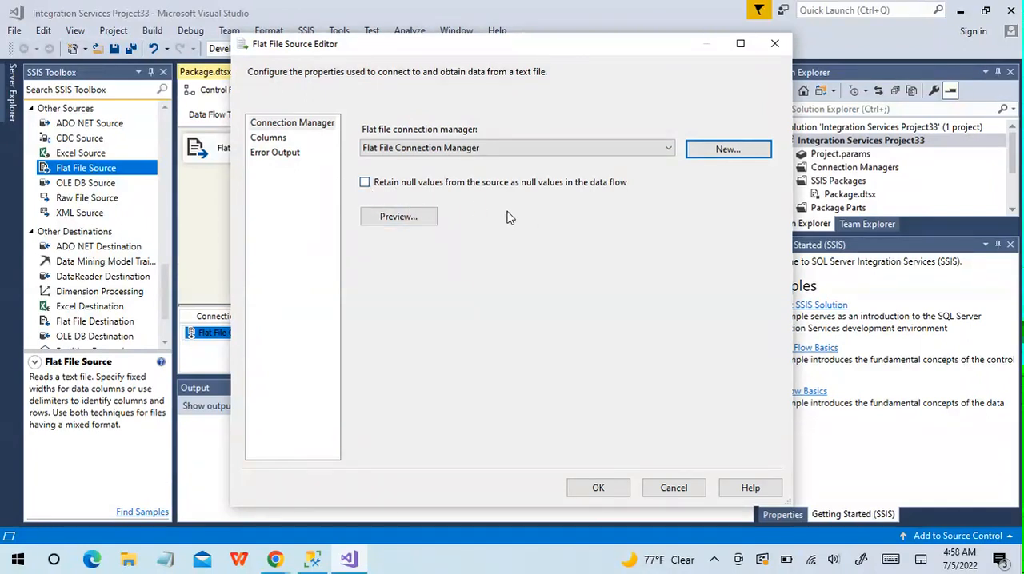
click(365, 183)
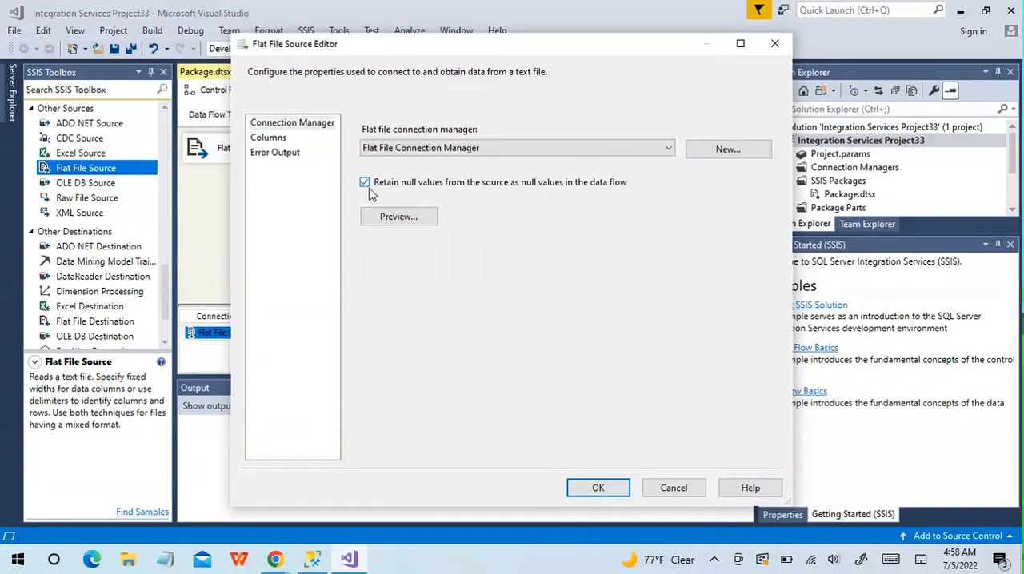
click(596, 490)
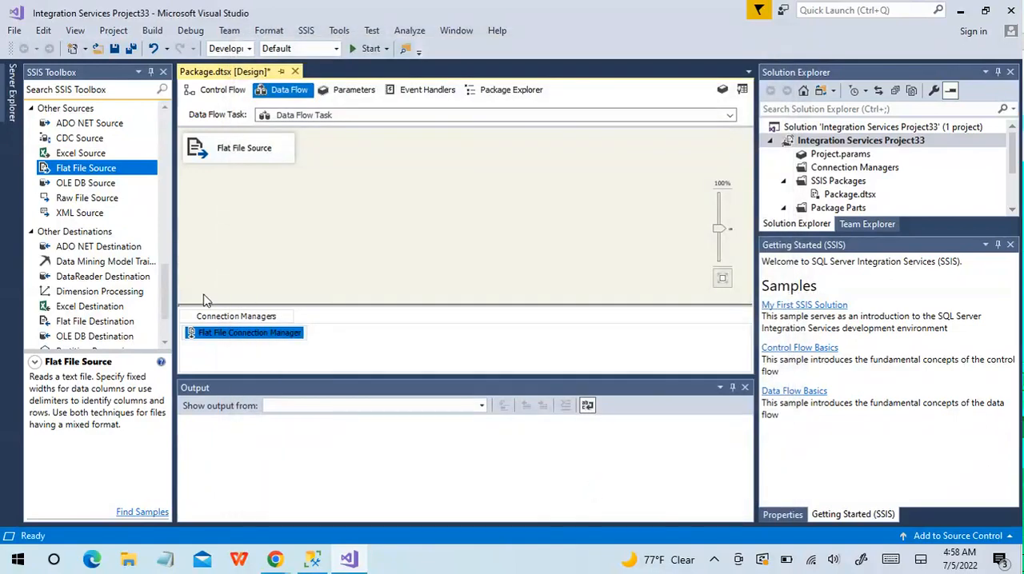
Add a Lookup transformation to the data flow and connect the Flat File Source's output to it
drag(168, 308, 179, 182)
double_click(70, 174)
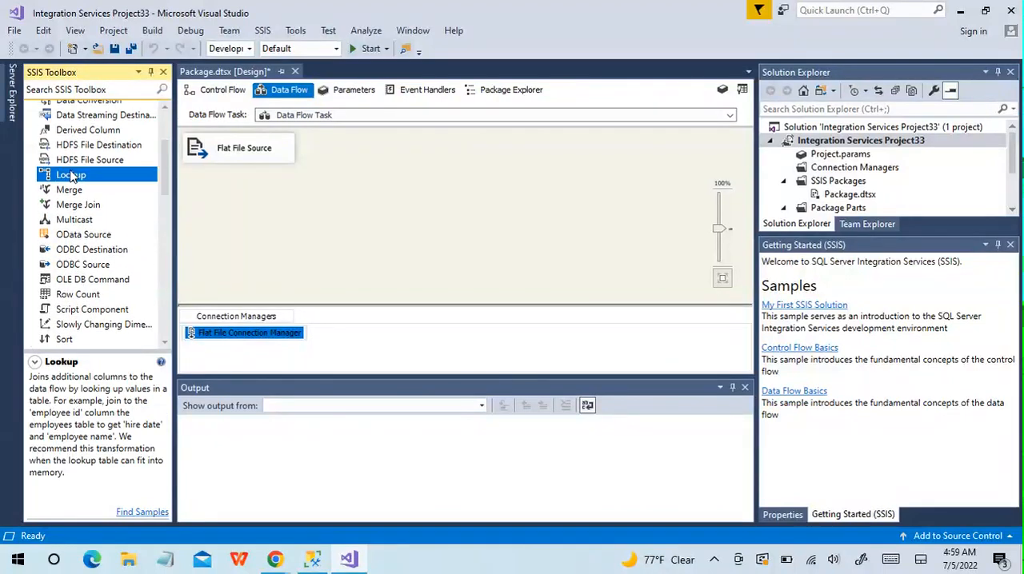
drag(297, 207, 421, 212)
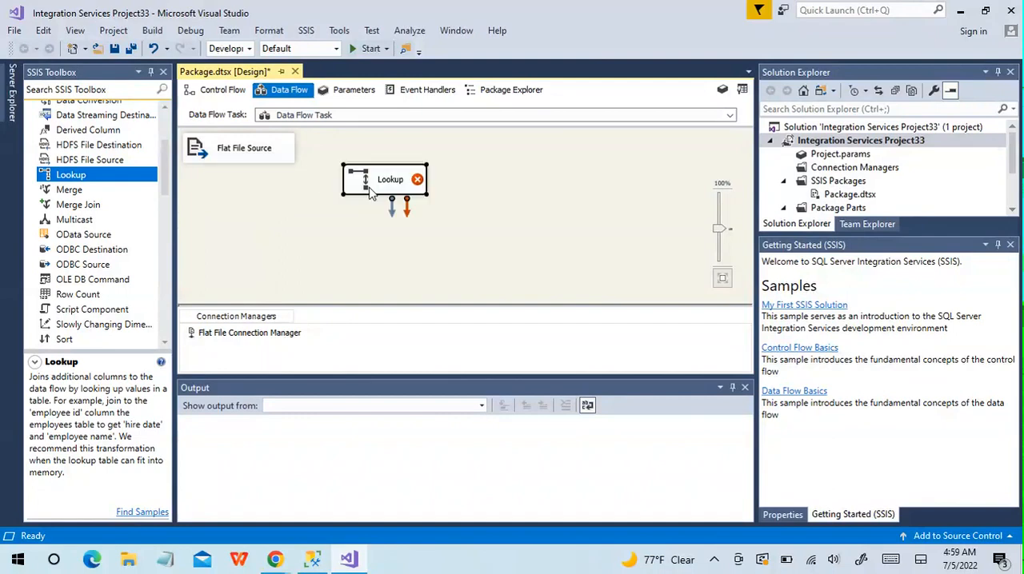
click(243, 160)
drag(246, 182, 366, 183)
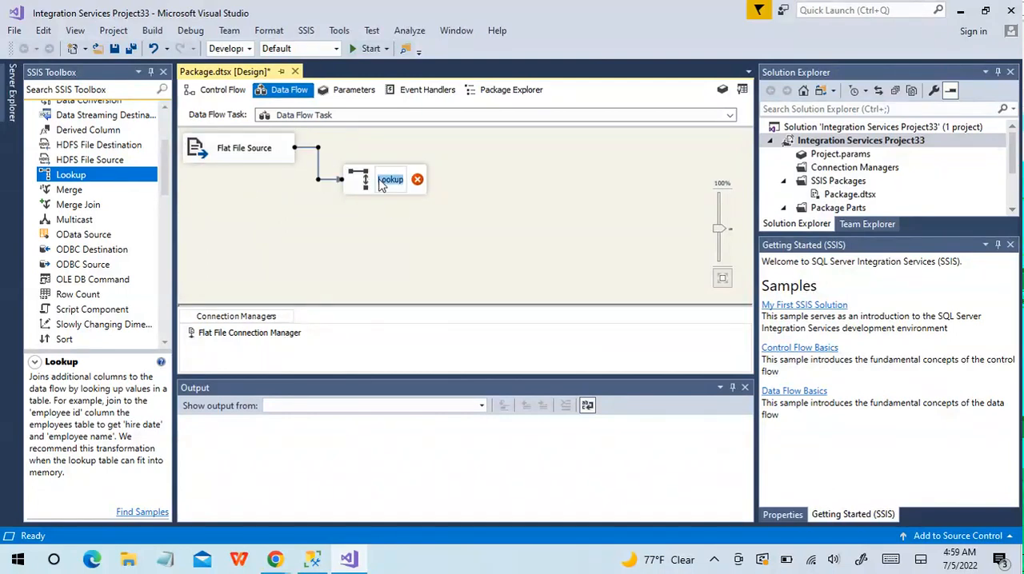
Set the Lookup to redirect rows with no matching entries to the no match output
double_click(364, 183)
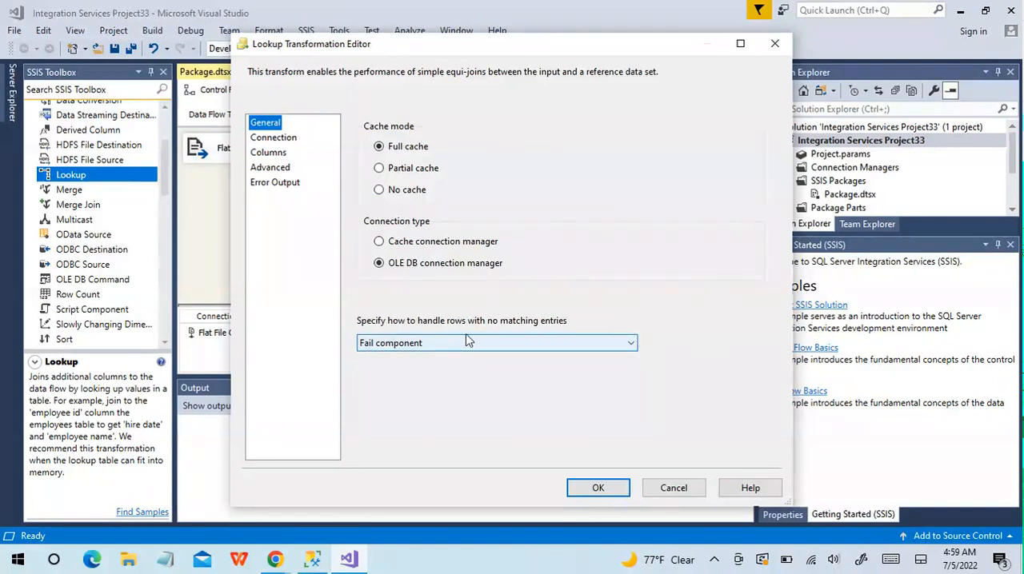
click(630, 344)
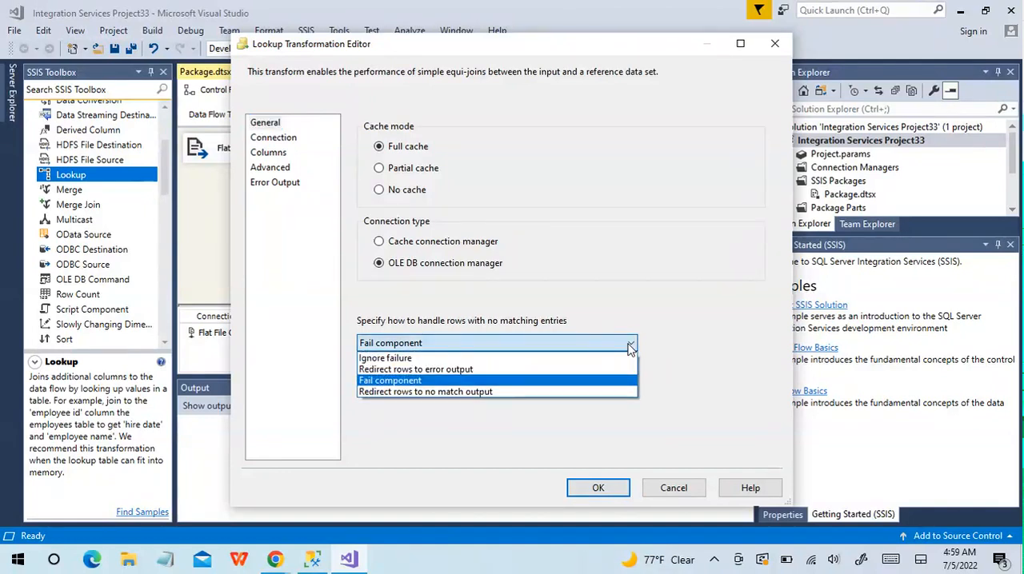
click(518, 398)
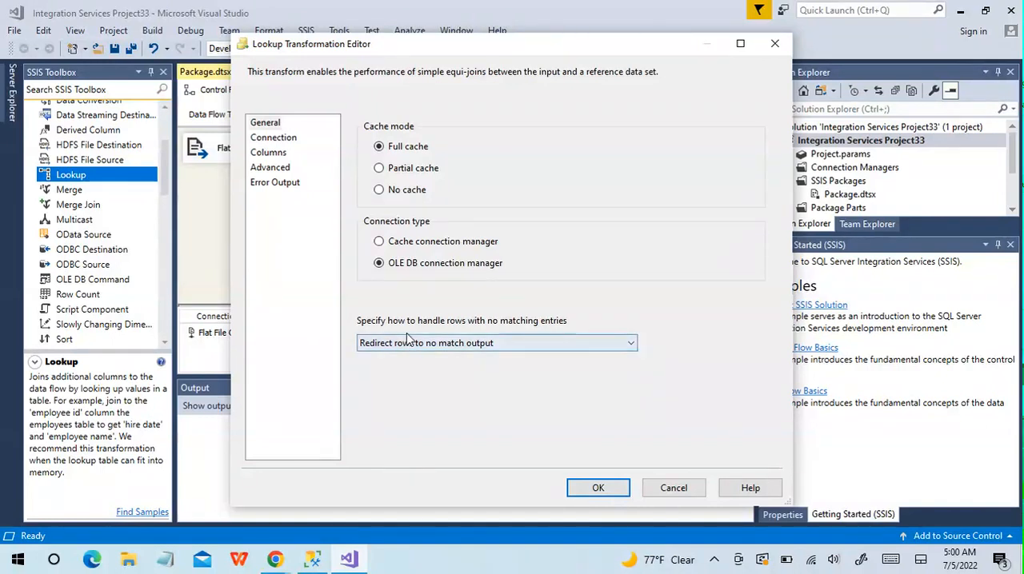
click(512, 344)
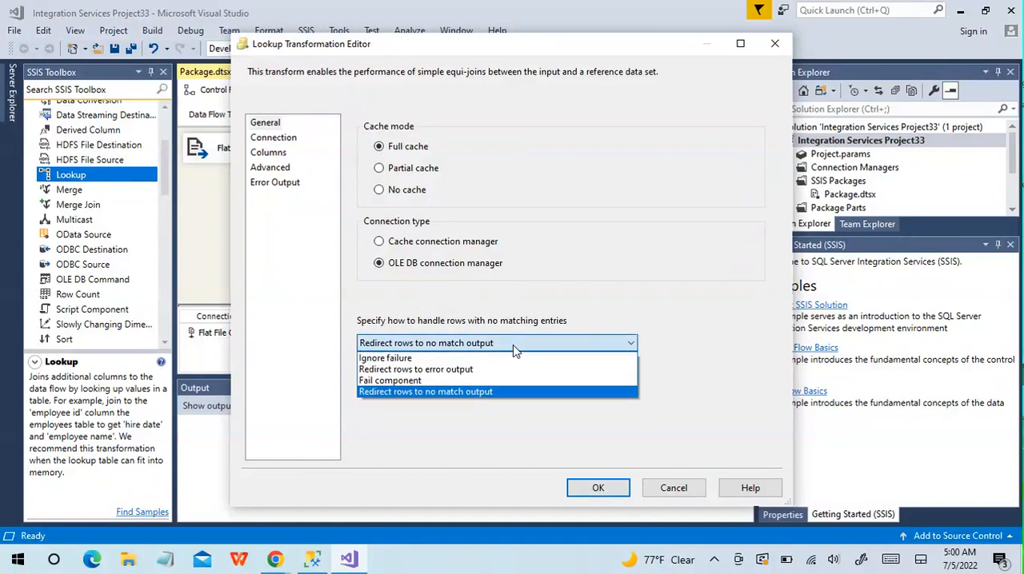
click(448, 392)
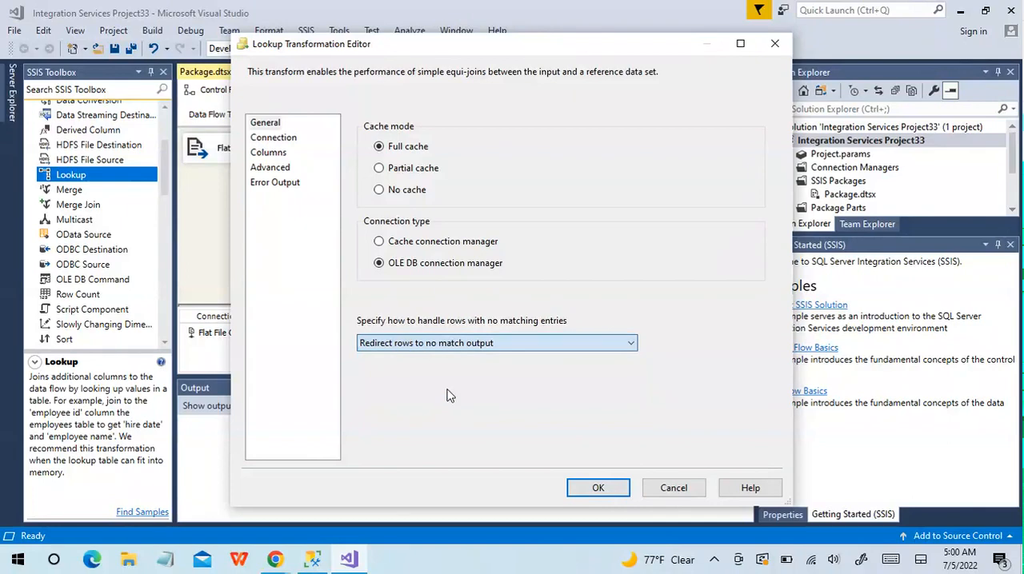
Create the Lookup's OLE DB connection to LocalHost.AdventureWorks2012 and use the results of an SQL query as its data source
click(281, 139)
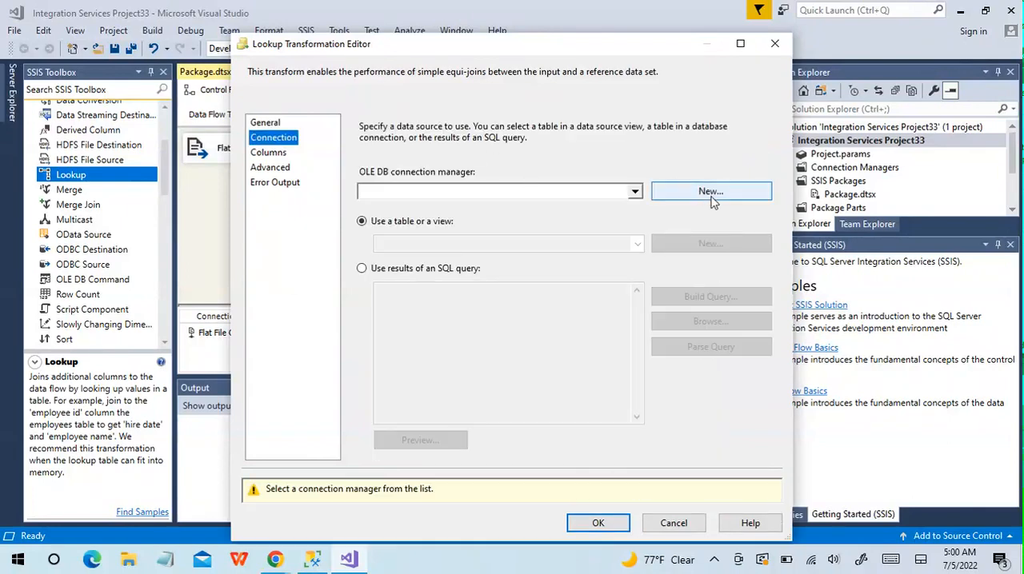
click(710, 193)
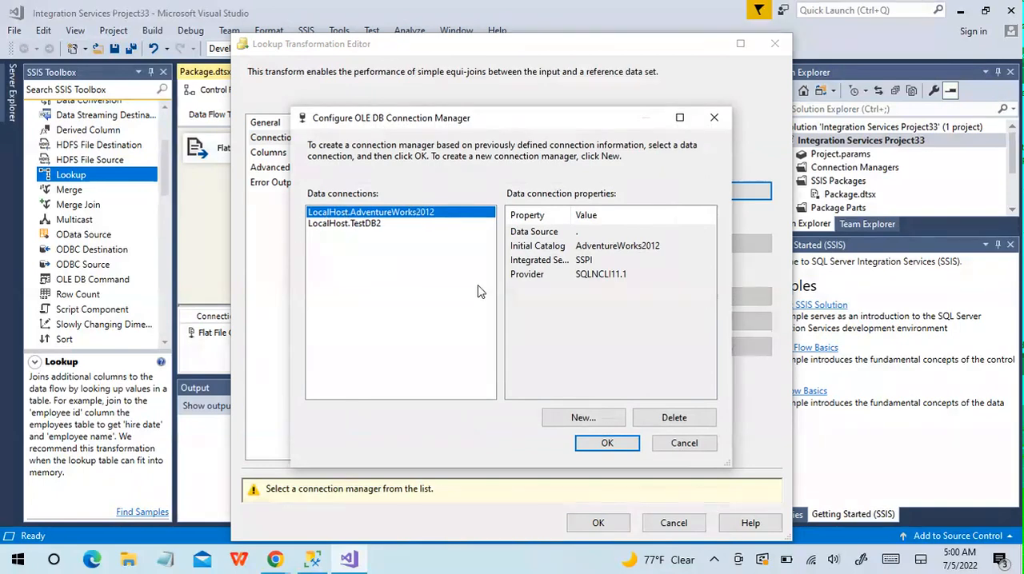
click(628, 443)
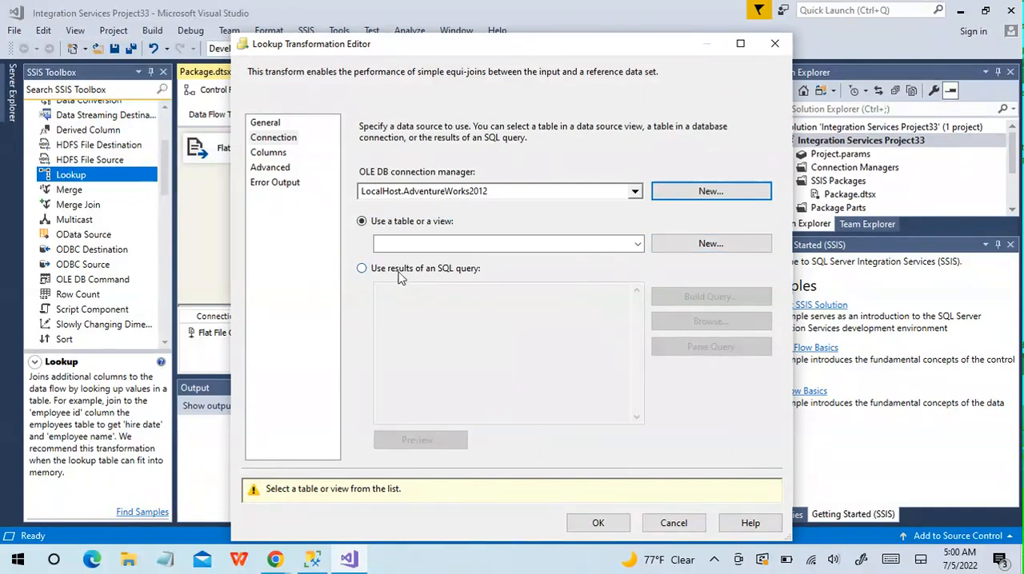
click(364, 270)
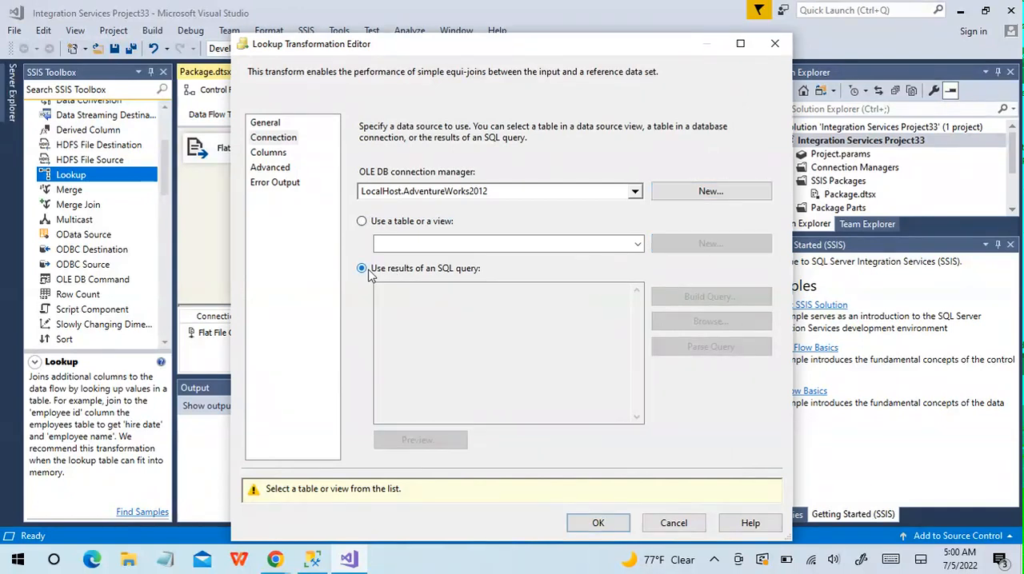
Check the Lkp_Customer query and its columns in SQL Server Management Studio, and return to the Lookup's SQL query in Visual Studio
click(312, 561)
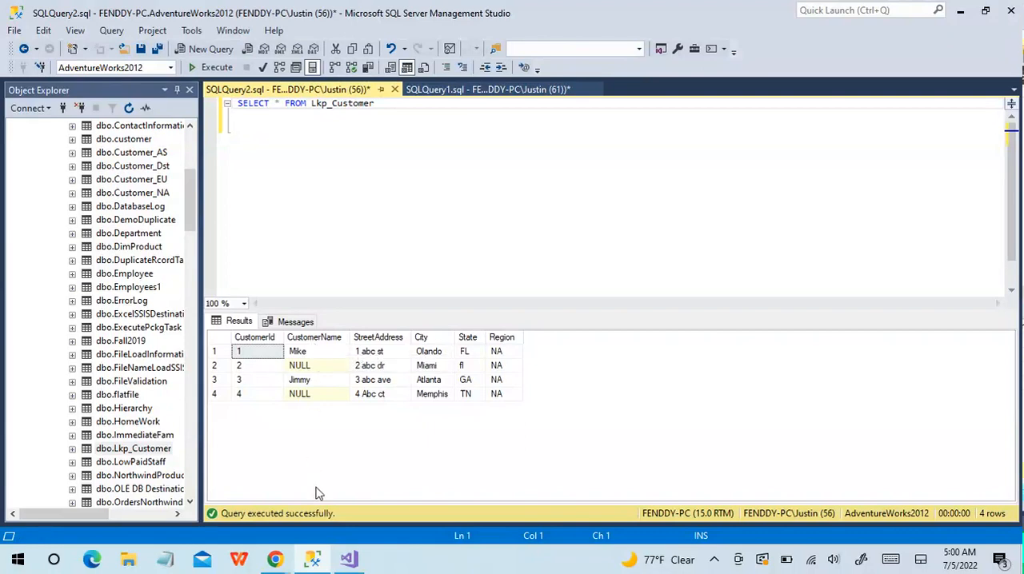
click(349, 557)
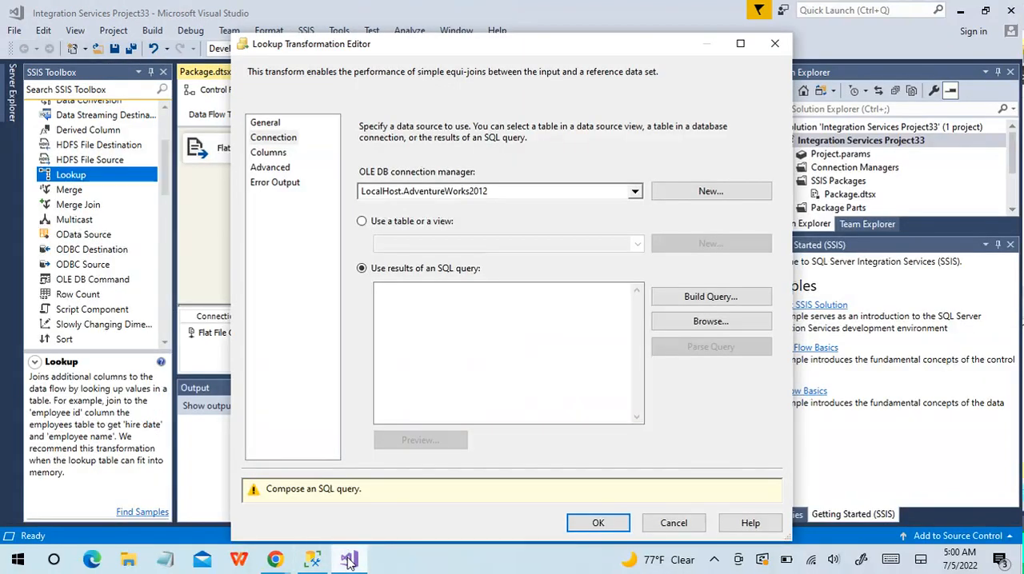
Enter the Lookup query SELECT CustomerName, CustomerID FROM dbo.Lkp_Customer and preview its results
click(452, 304)
text(SELEC)
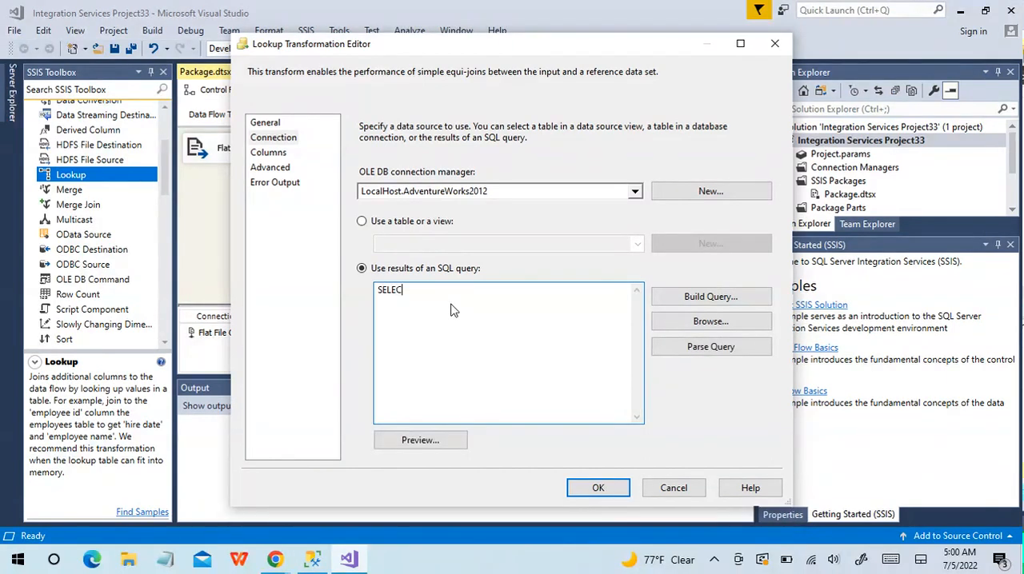
text(T CustomerName, CustomerID FROM dbo)
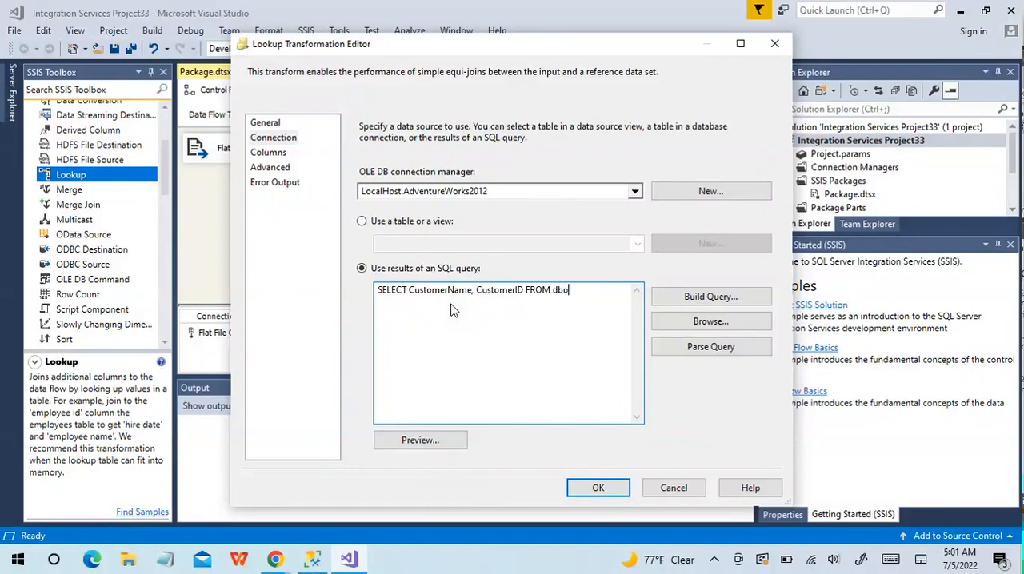
text(.)
text(Lkp_Customer)
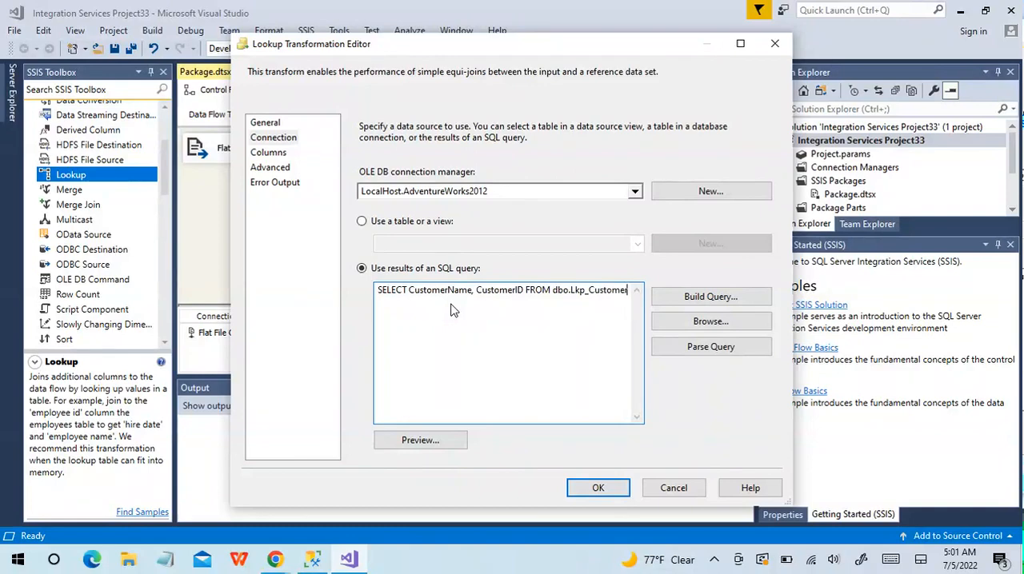
click(444, 442)
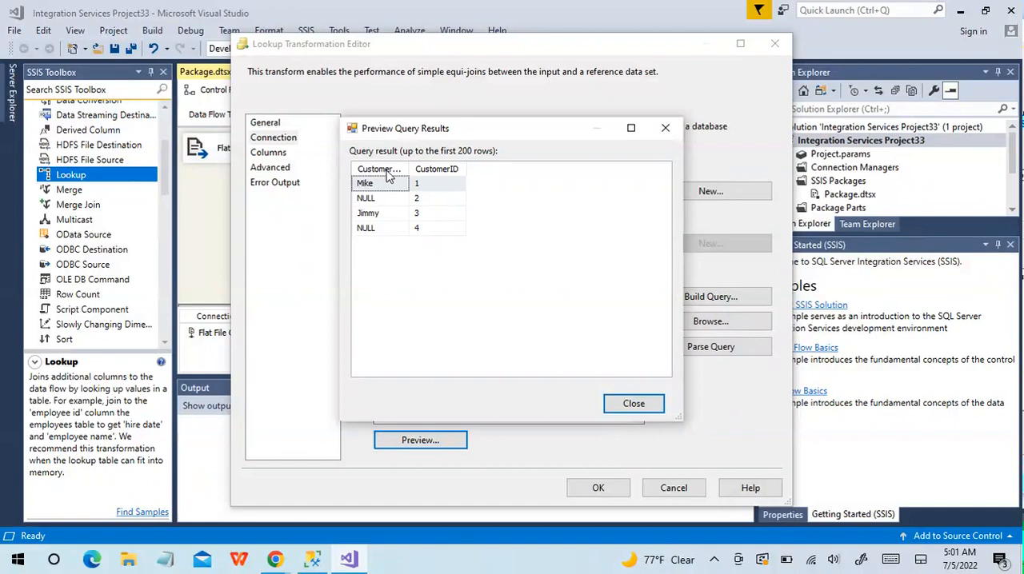
click(632, 404)
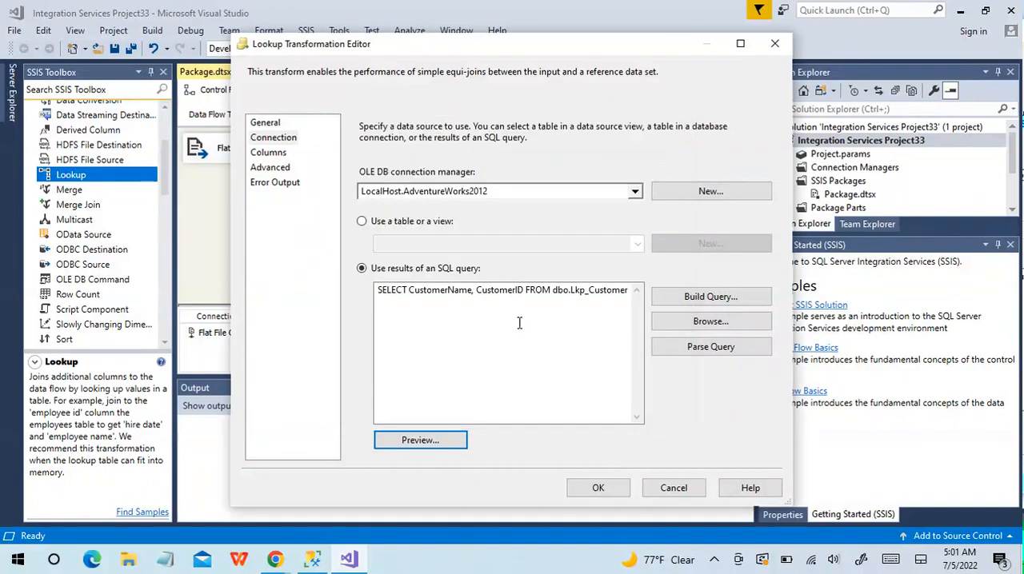
Map the input CustomerName to the lookup table's CustomerName, and return CustomerID as a new column from the Lookup
click(278, 153)
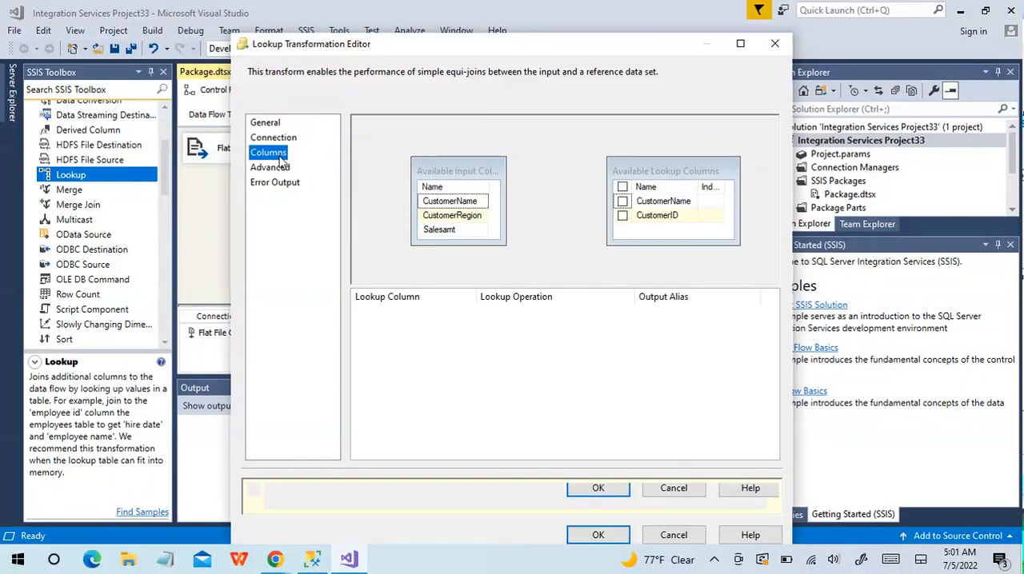
drag(472, 206, 653, 206)
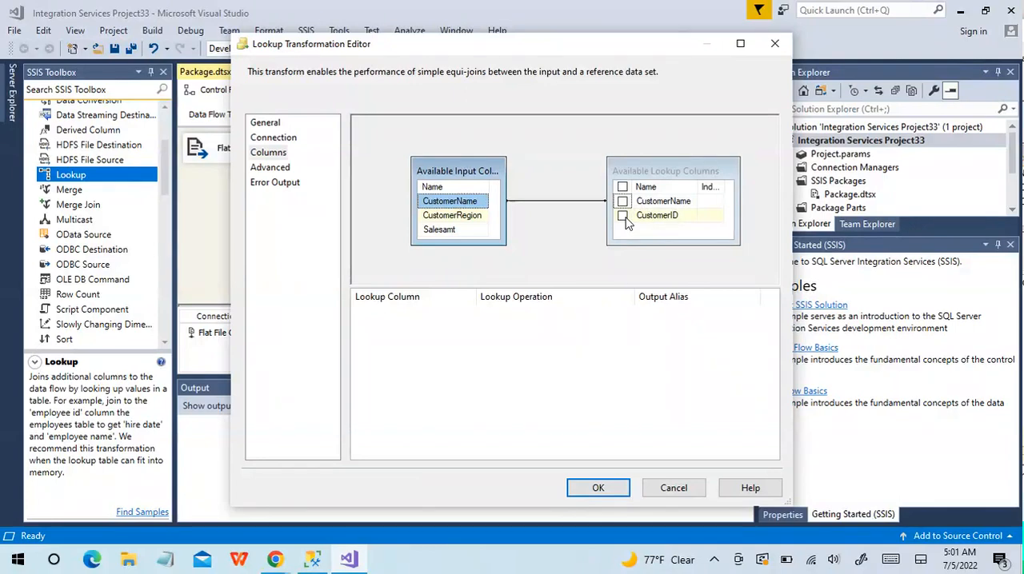
click(623, 216)
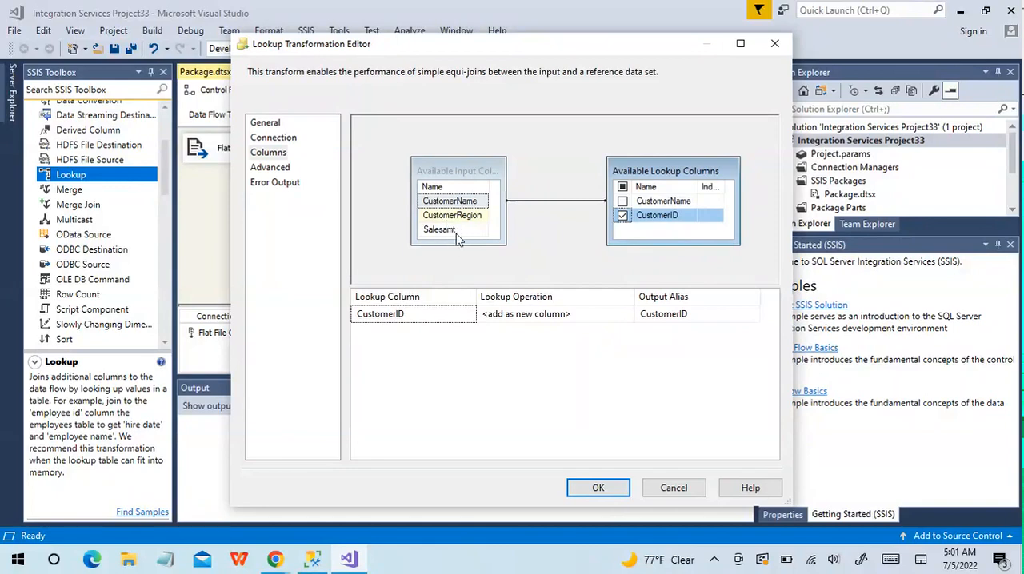
mouse_move(458, 232)
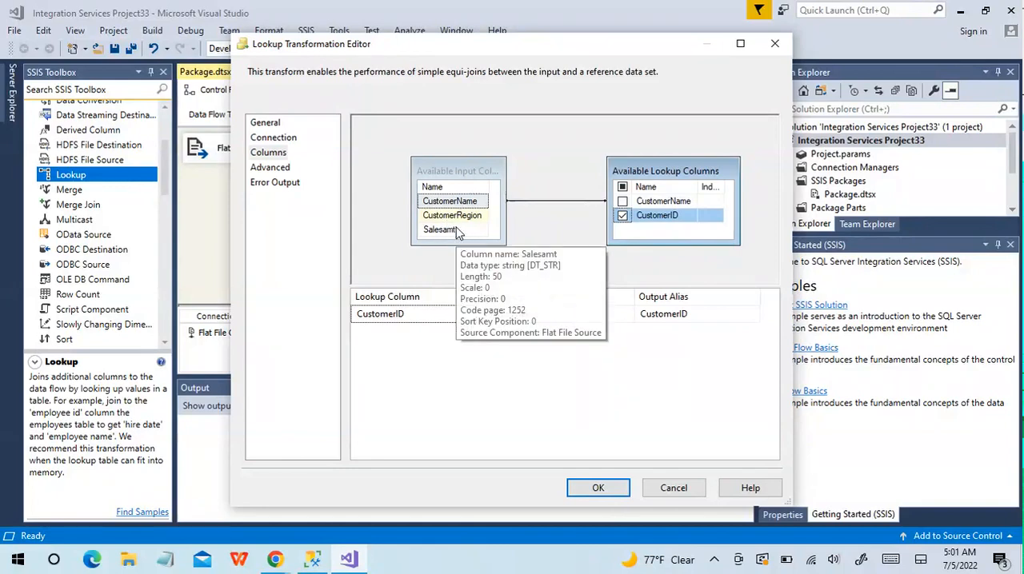
click(597, 490)
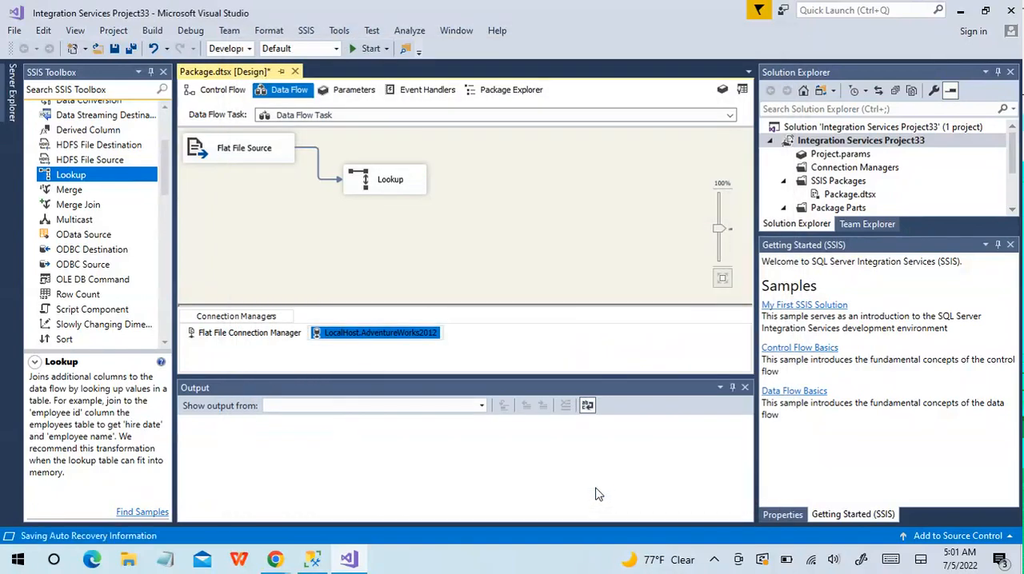
Review the Flat File Source's external and output columns
double_click(253, 155)
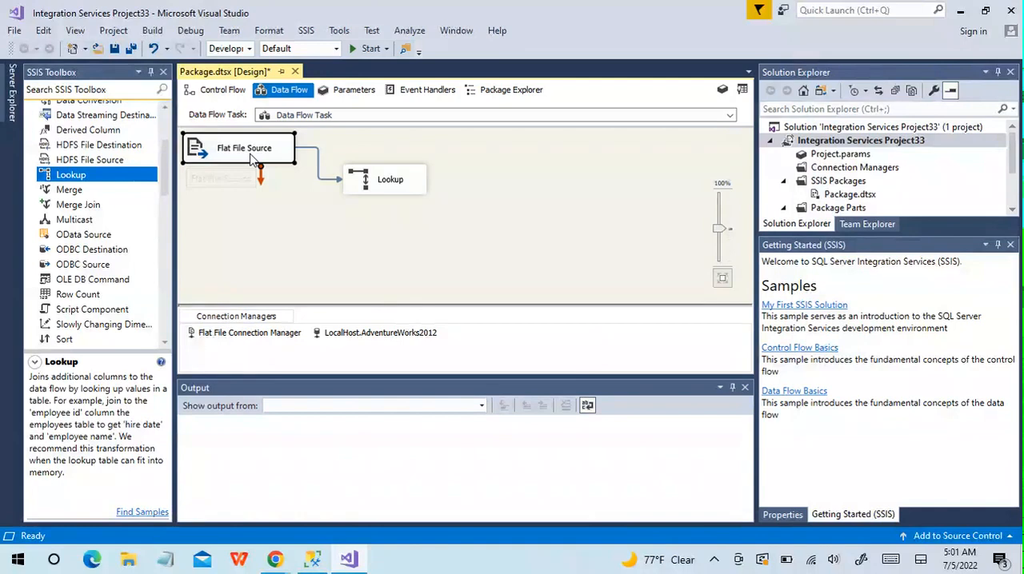
click(274, 140)
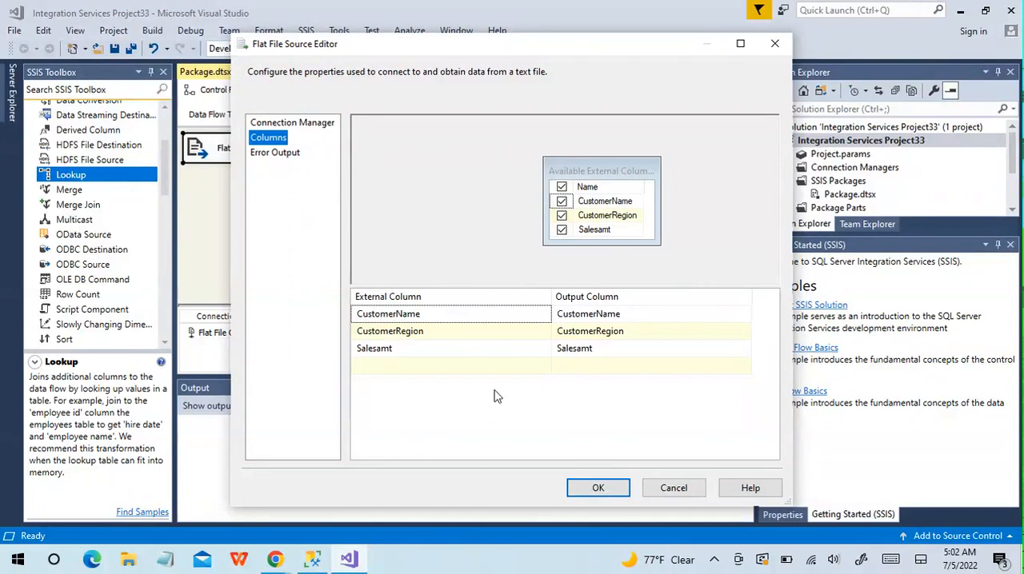
click(598, 490)
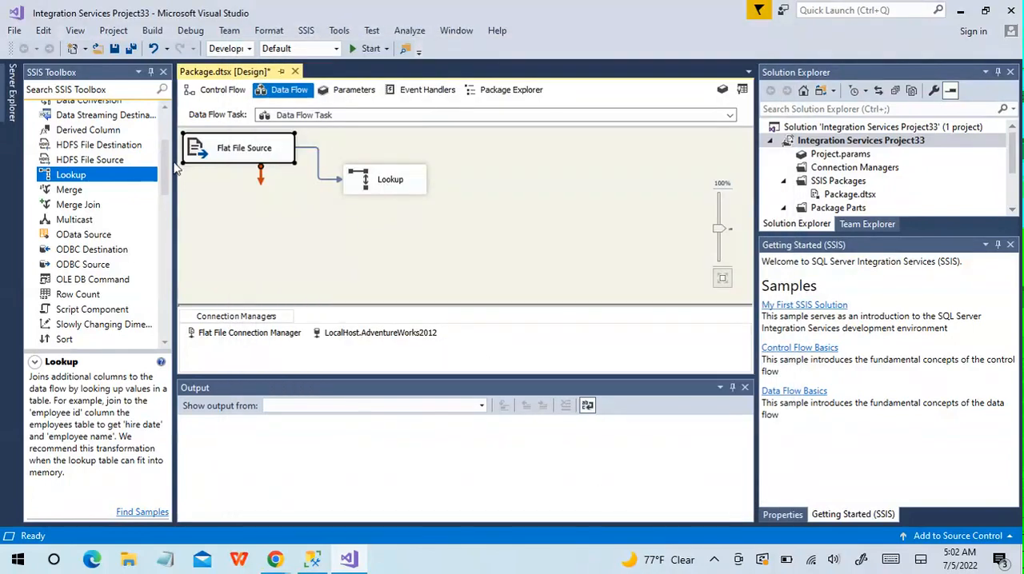
Add a Multicast transformation to the data flow and connect the Lookup Match Output to Multicast Input 1
drag(167, 172, 167, 177)
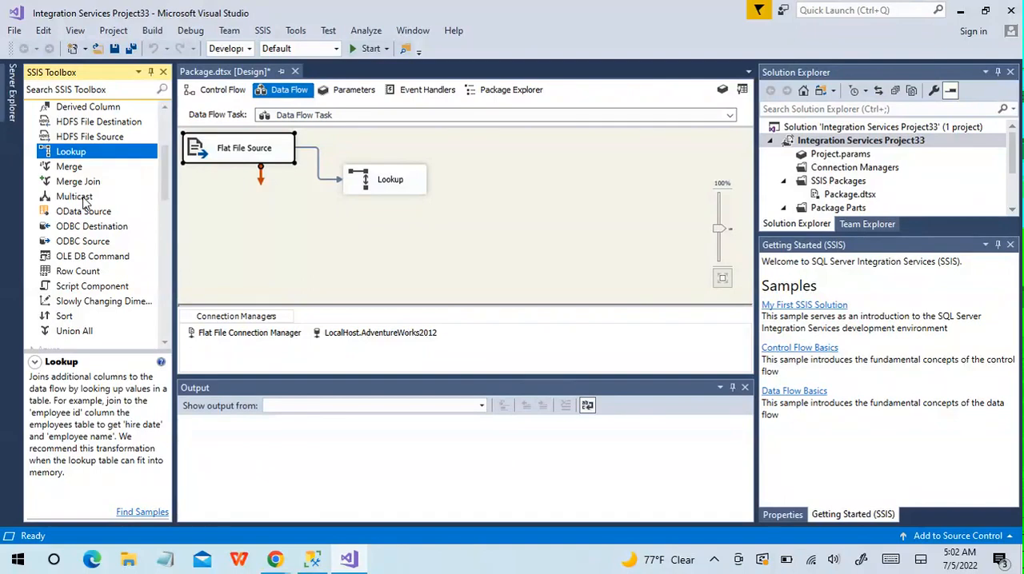
drag(83, 200, 533, 213)
click(383, 177)
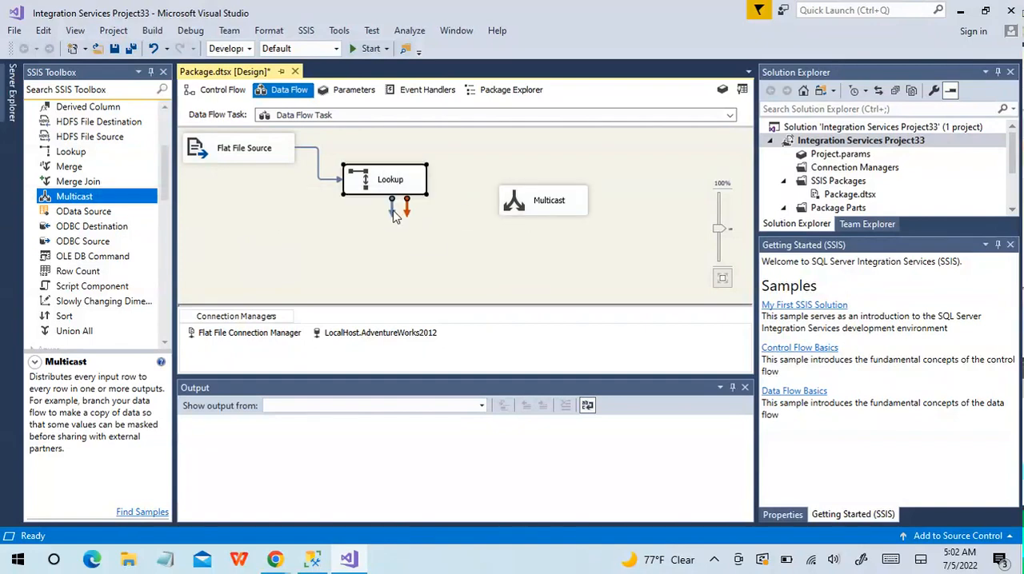
drag(393, 210, 529, 205)
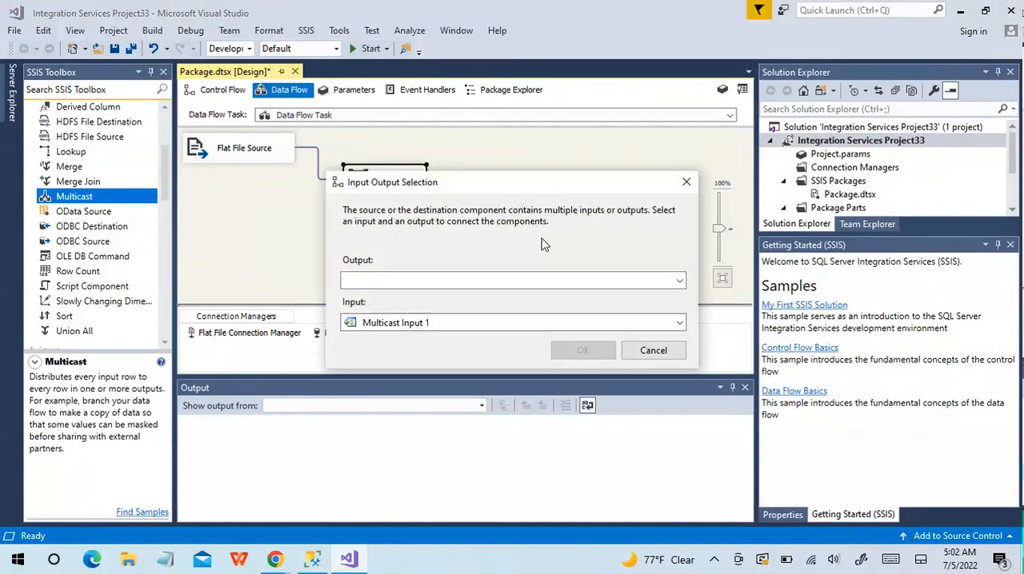
click(679, 281)
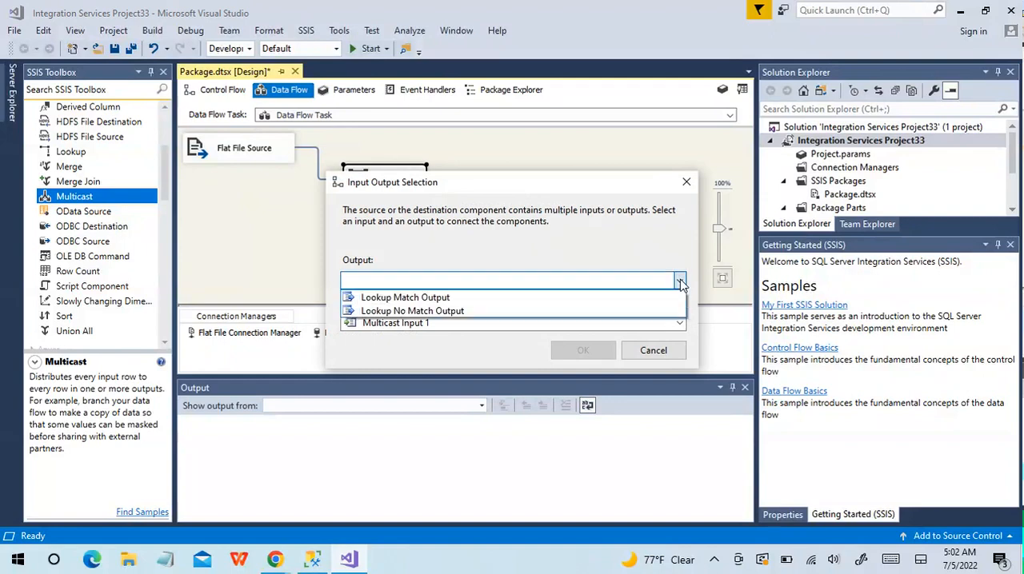
click(542, 298)
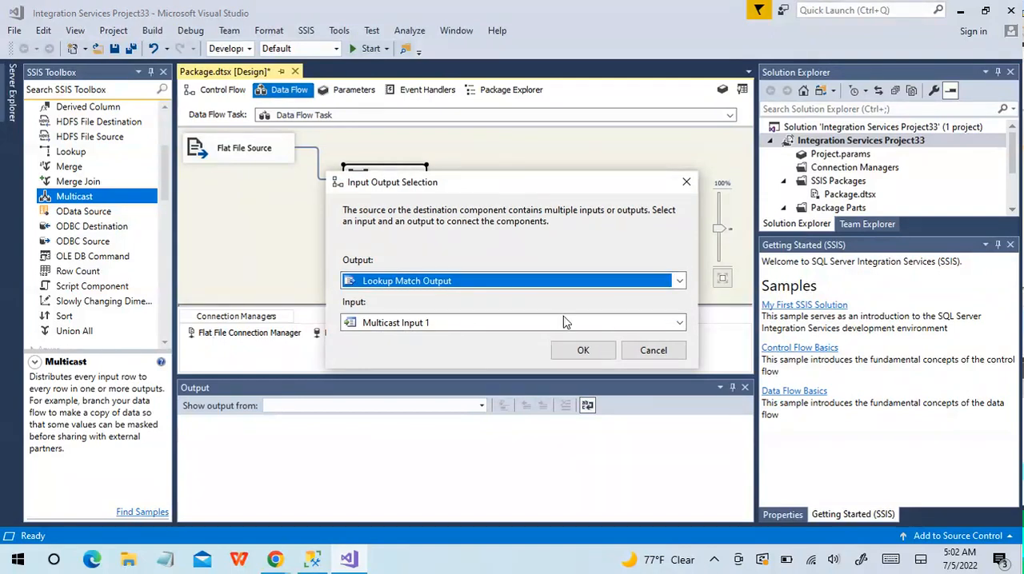
click(576, 353)
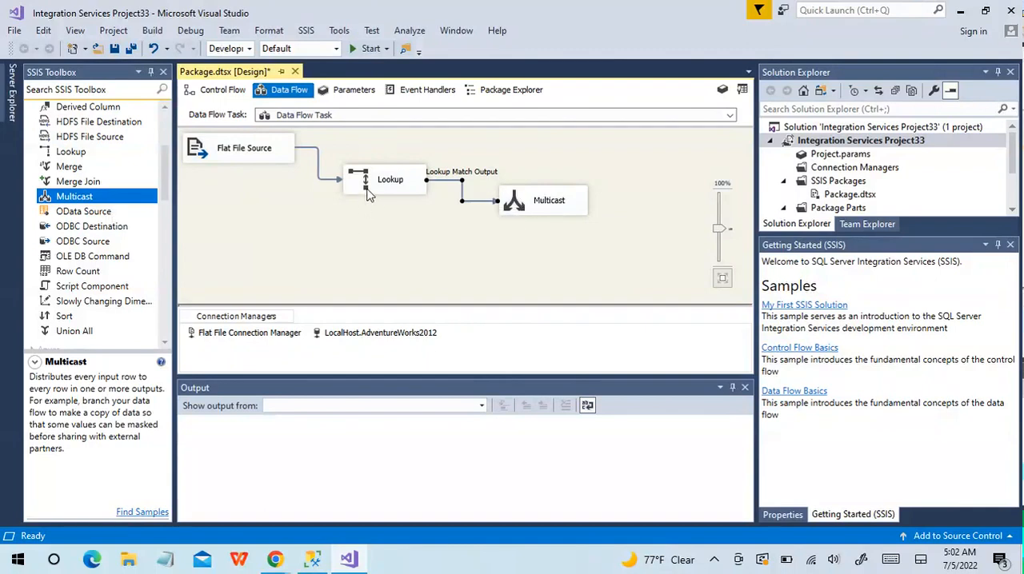
Enable a data viewer on the path from the Lookup to the Multicast, and run the package
right_click(484, 200)
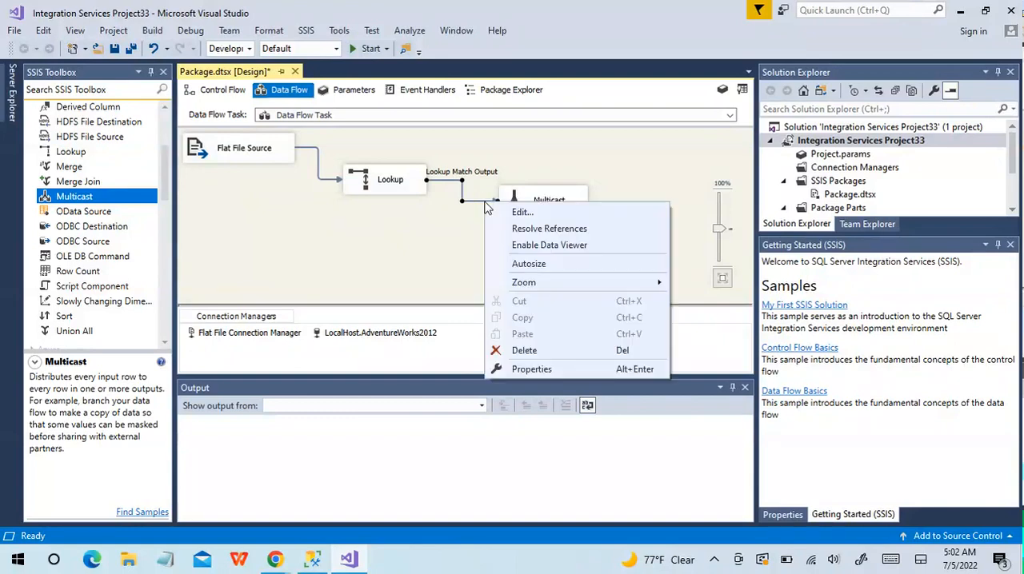
click(553, 247)
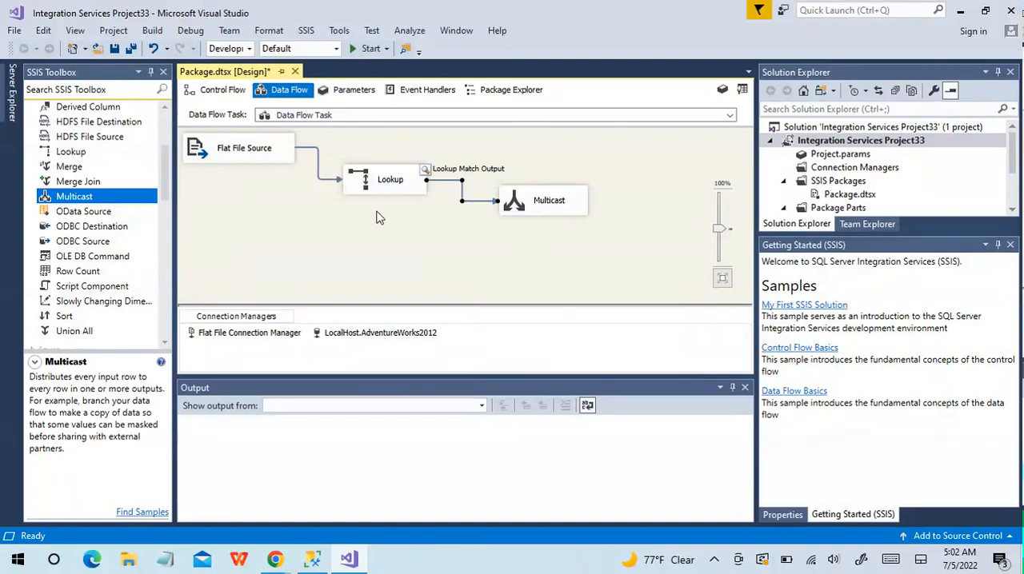
click(364, 48)
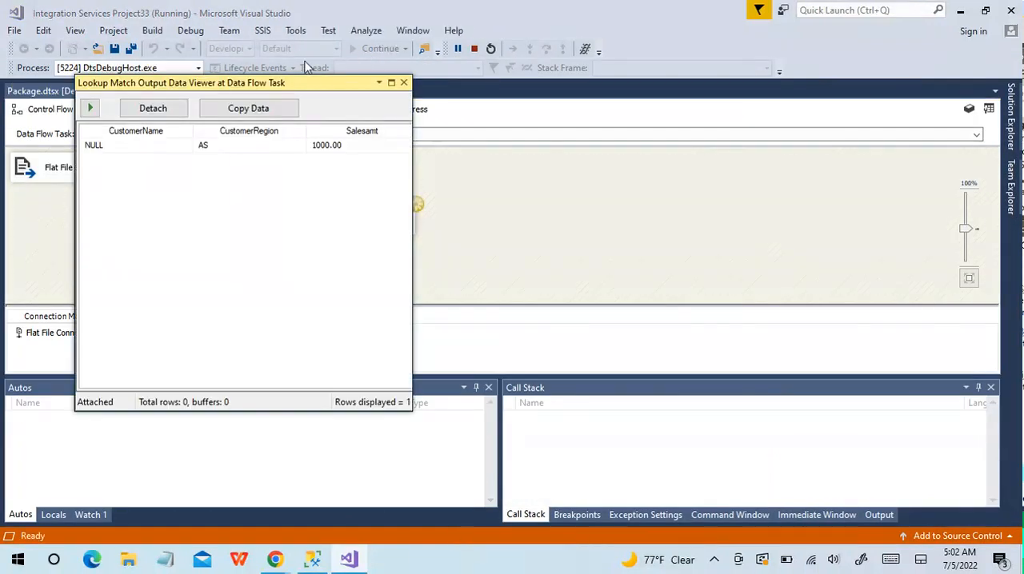
Inspect the matched rows in the maximized data viewer, and let the package run continue to the end
click(391, 83)
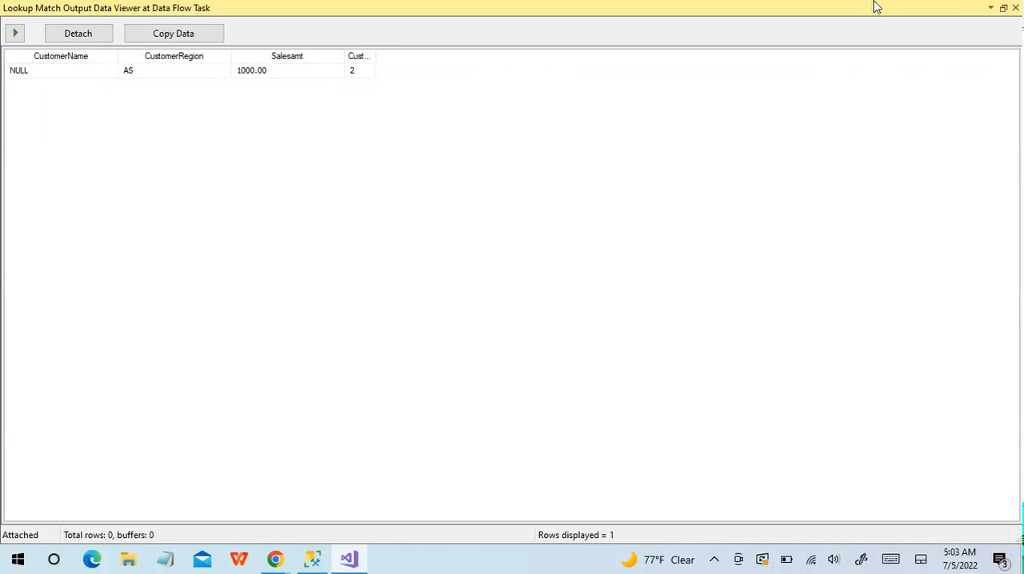
click(23, 35)
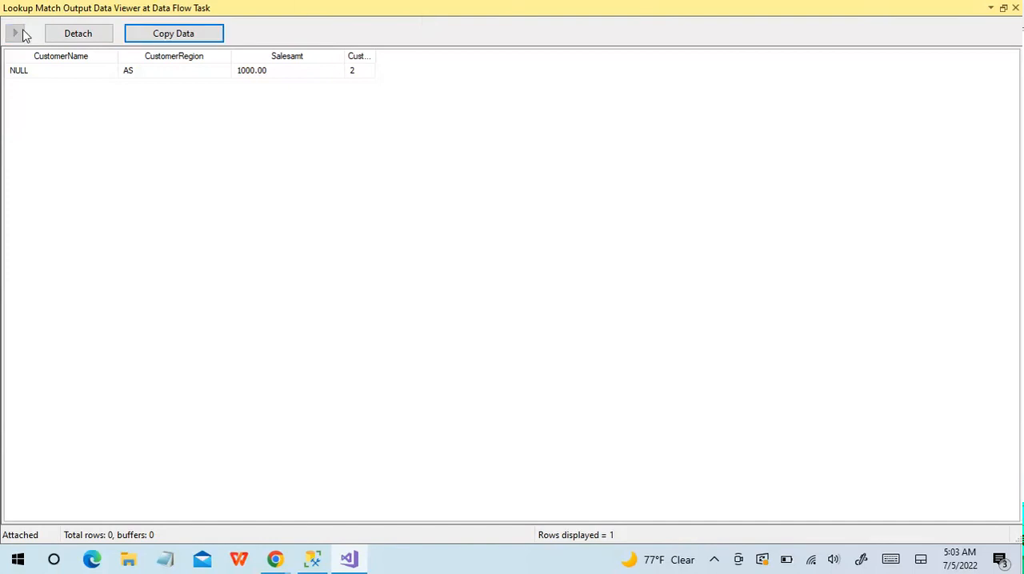
click(1015, 8)
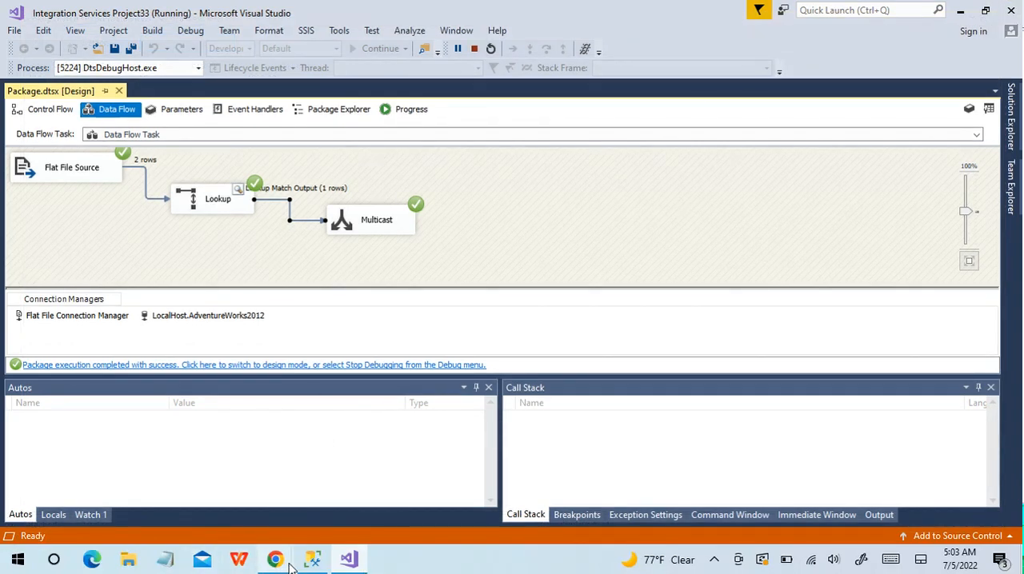
mouse_move(291, 566)
click(328, 528)
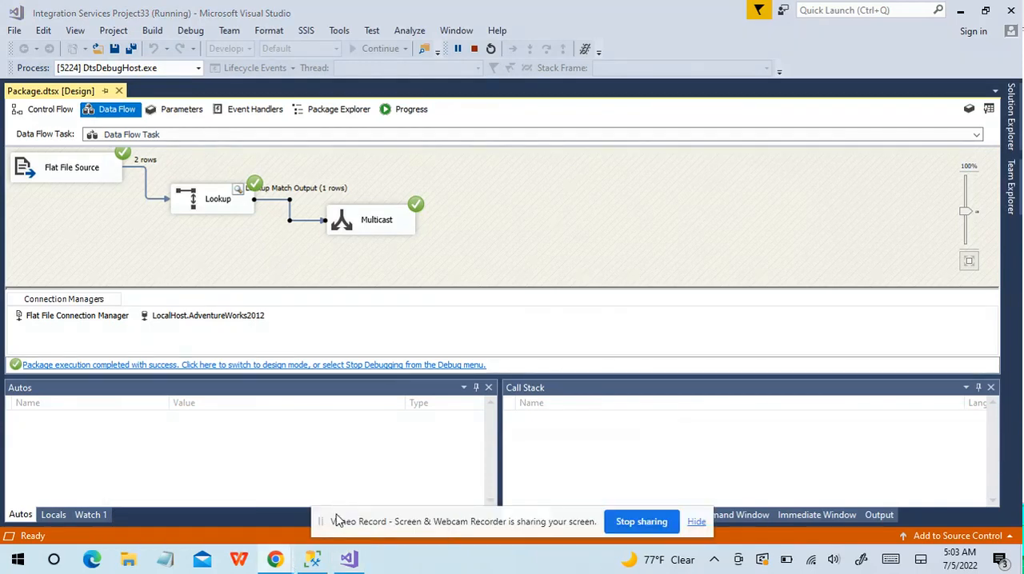